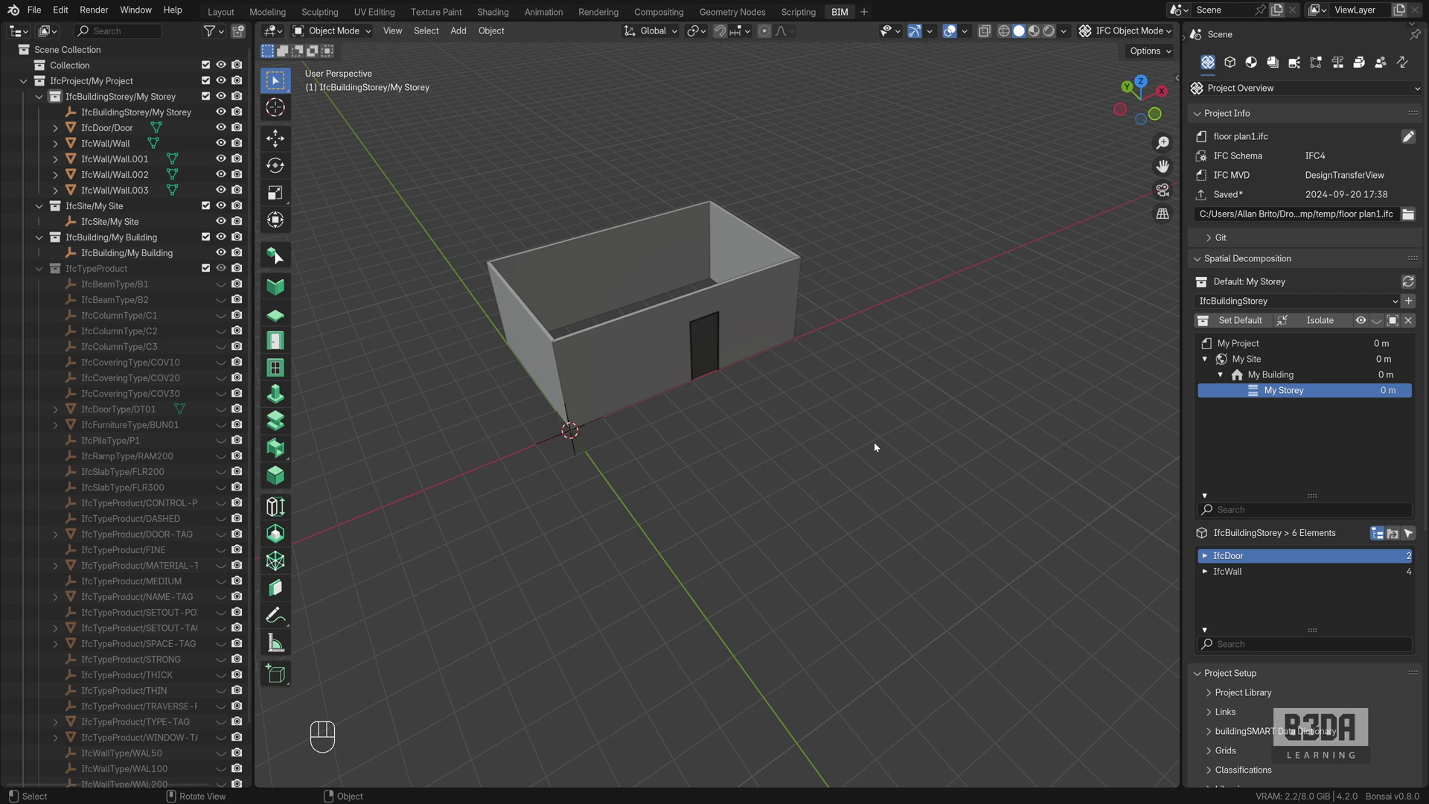
Center the room in the viewport and show Bonsai's Drawings and Documents panel, with 0 sheets and drawings.
click(35, 11)
scroll(691, 323, up, 2)
shift+middle_drag(690, 324, 788, 373)
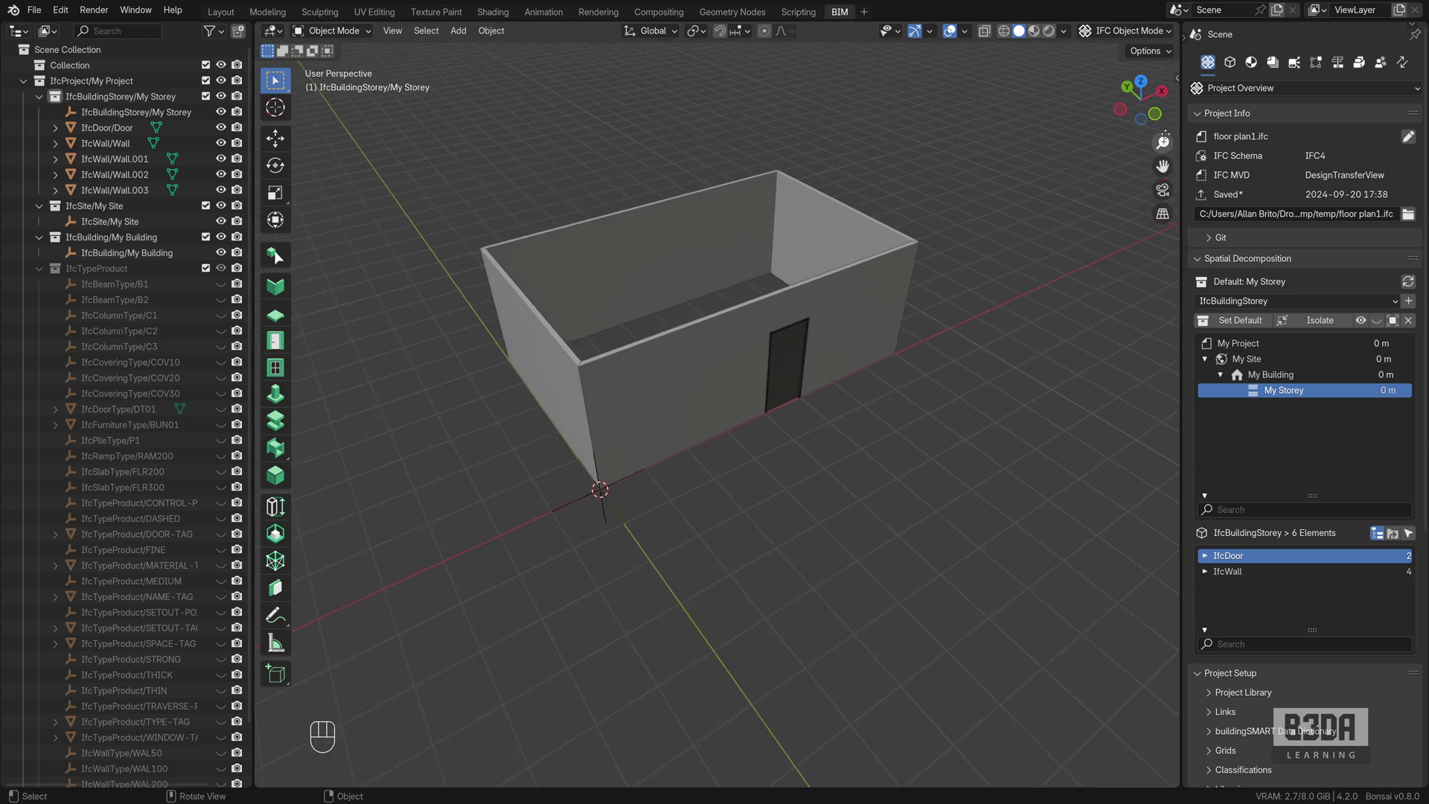
click(1273, 64)
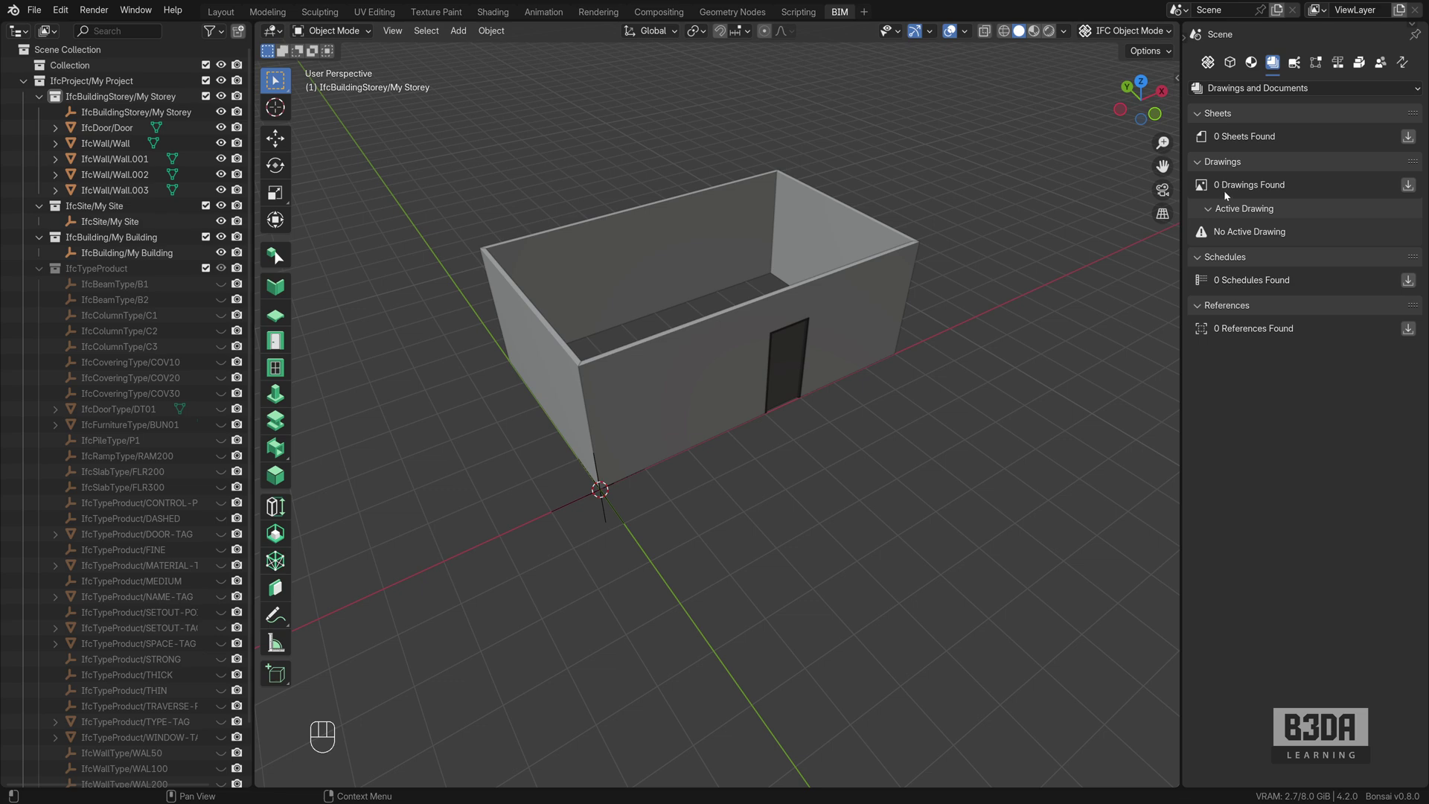
Add a new drawing with target view Plan and location hint Origin.
click(1408, 185)
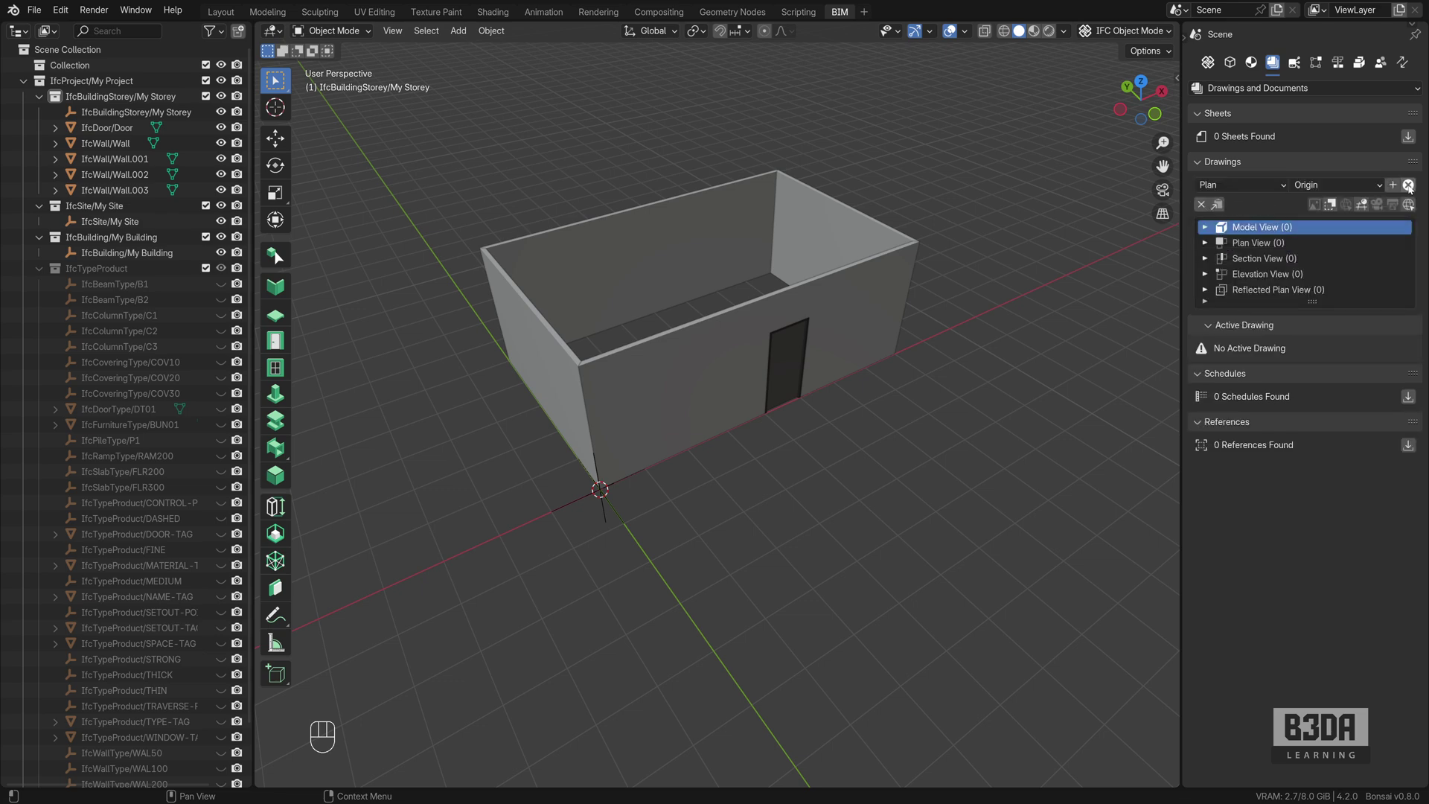
click(1245, 183)
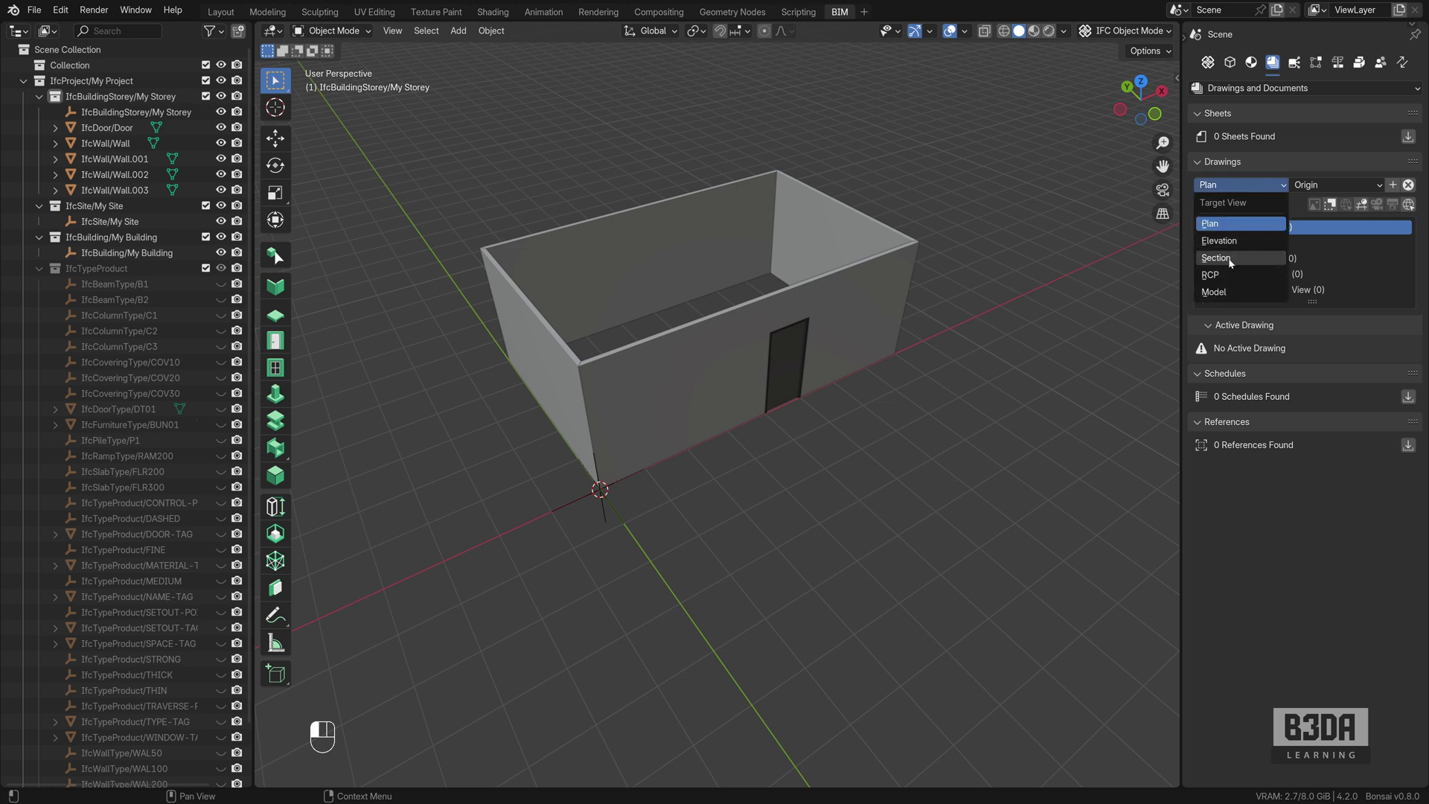
click(1251, 186)
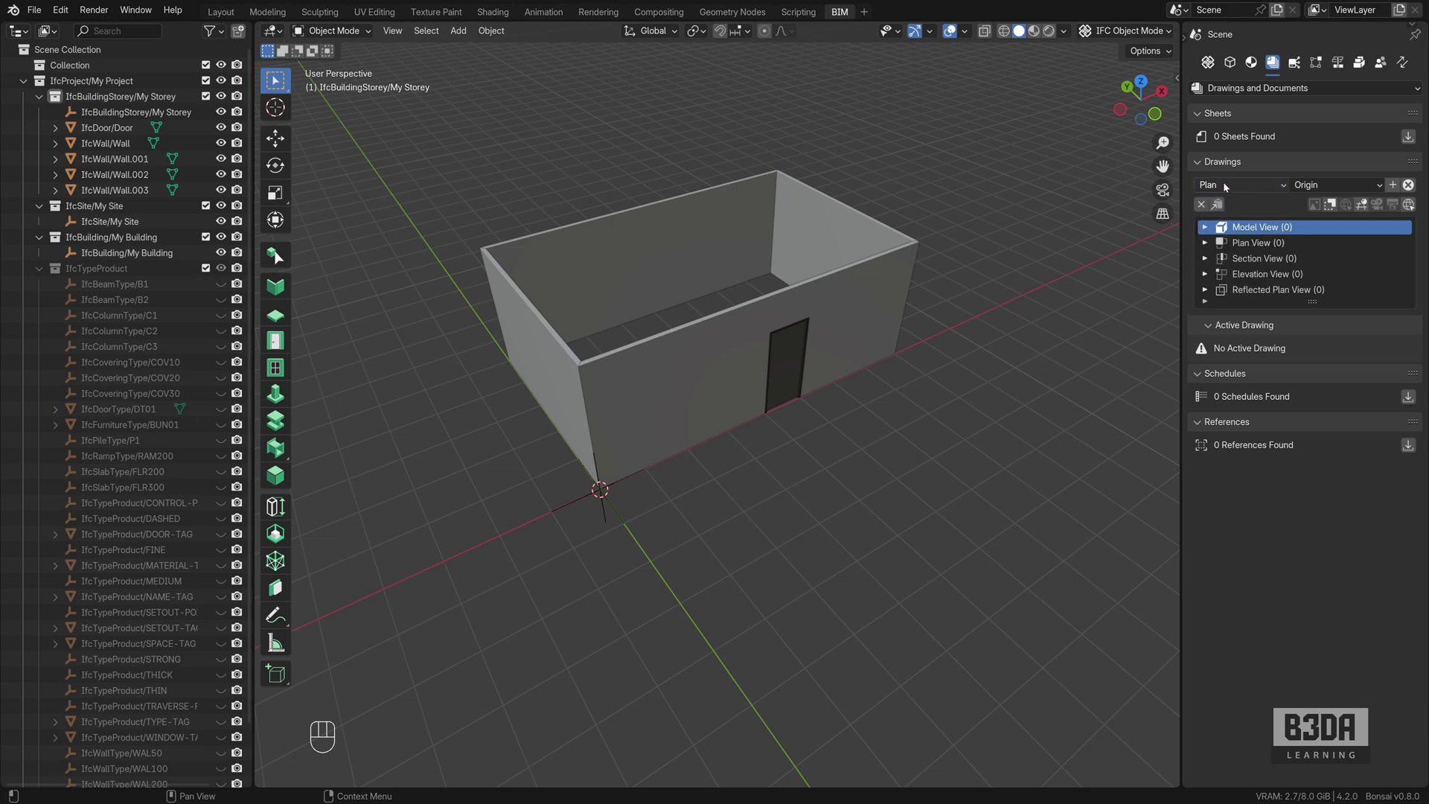
click(1348, 184)
click(1353, 185)
click(1354, 186)
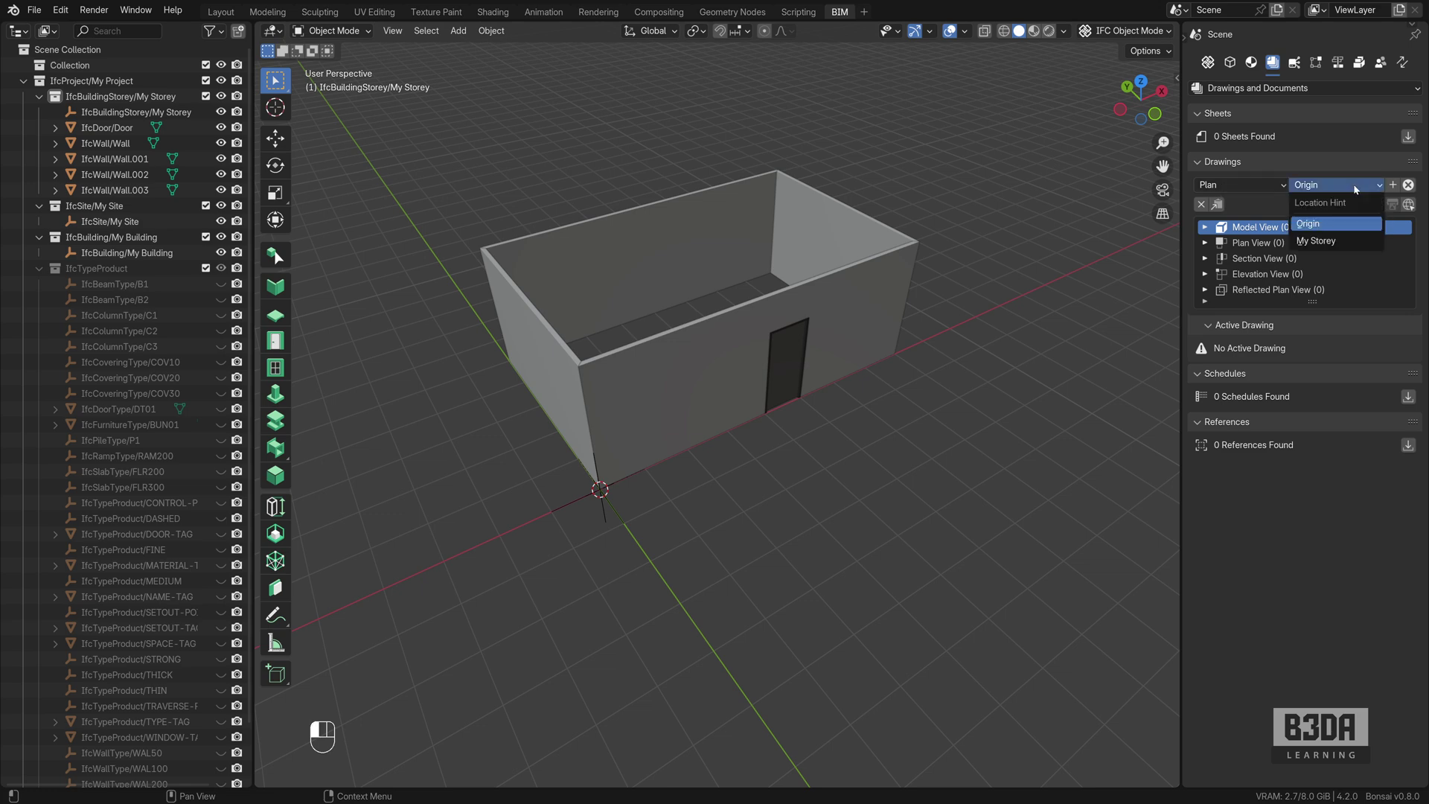
click(1332, 225)
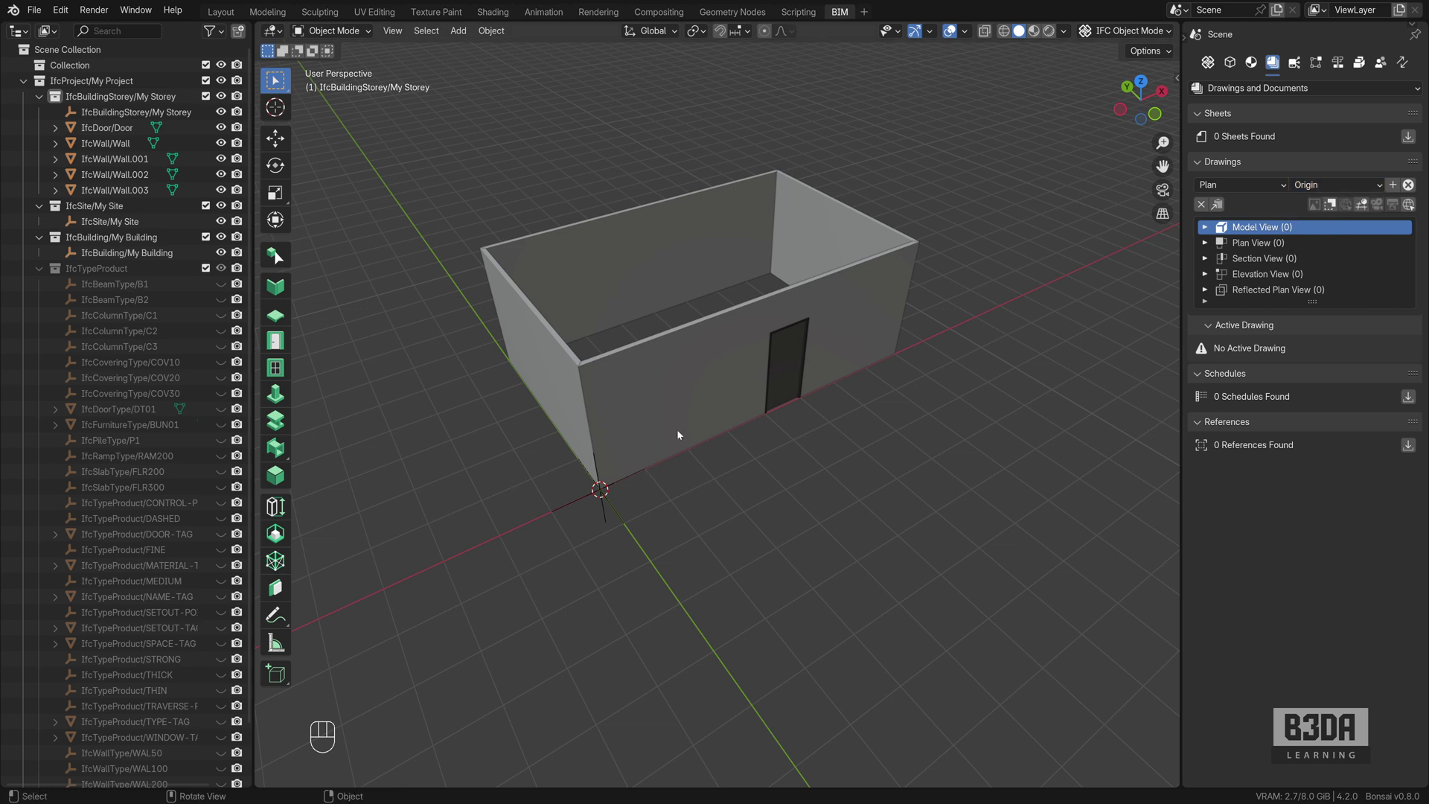
click(1393, 186)
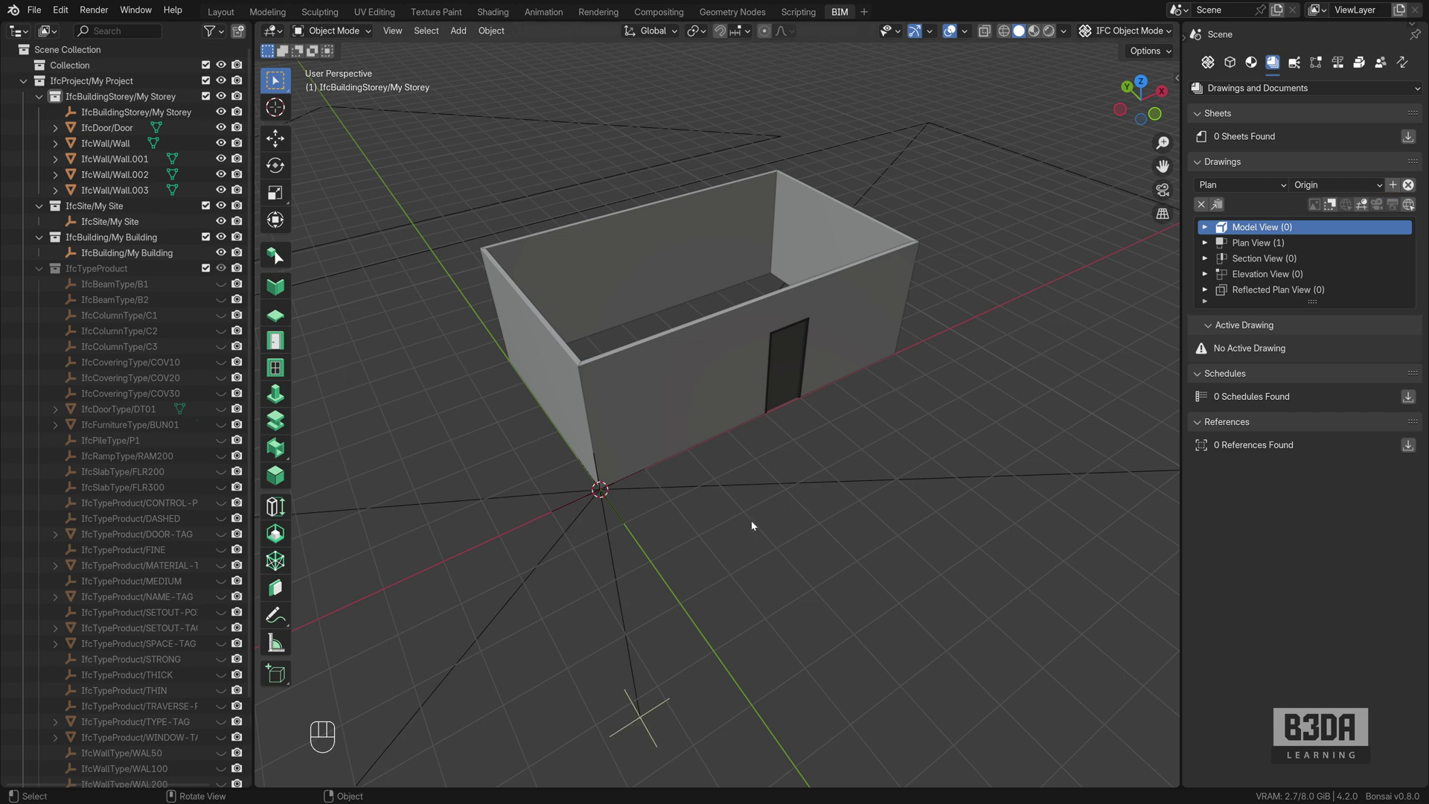
Expand Plan View and activate the PLAN_VIEW drawing to look through its camera.
middle_drag(751, 525, 783, 521)
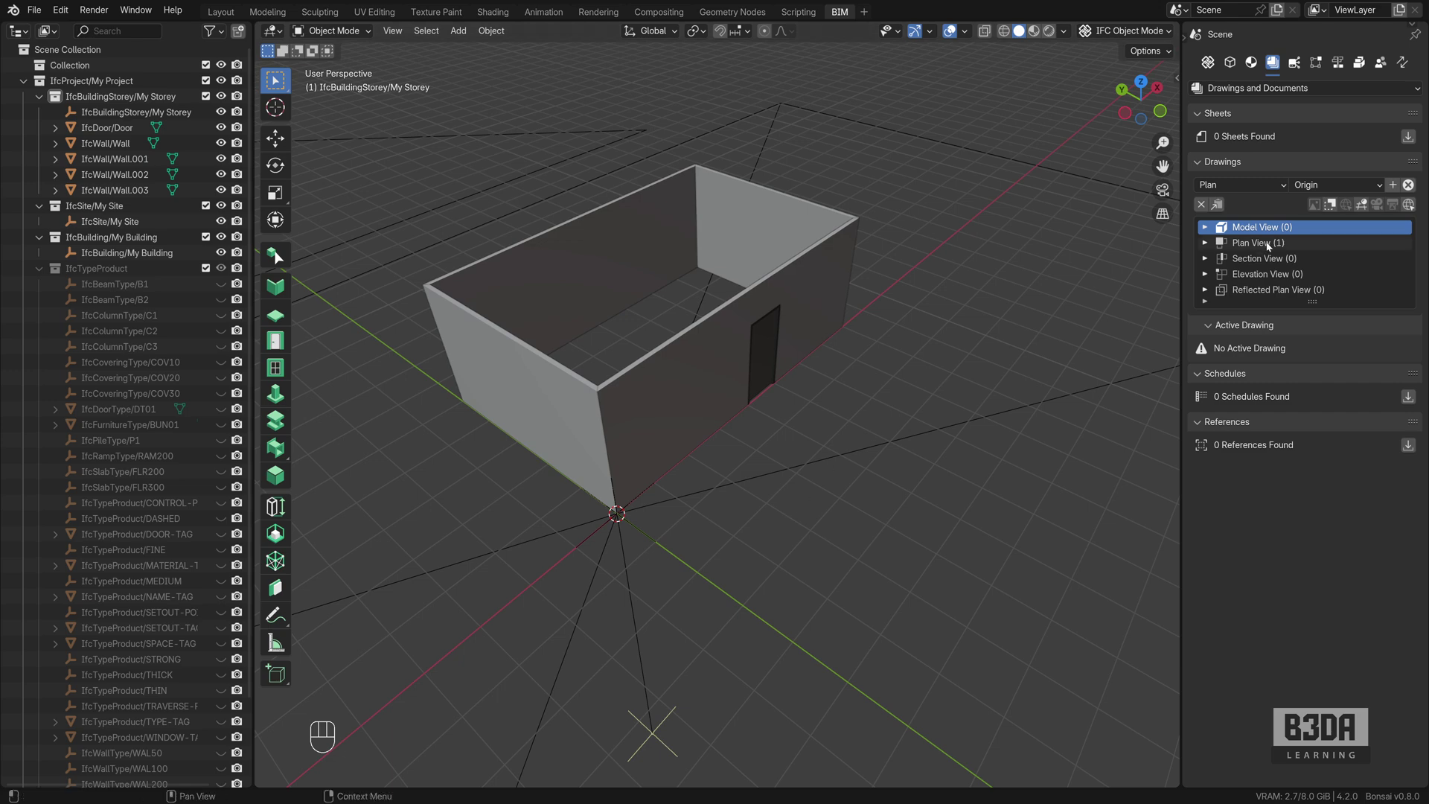
click(1268, 245)
click(1247, 259)
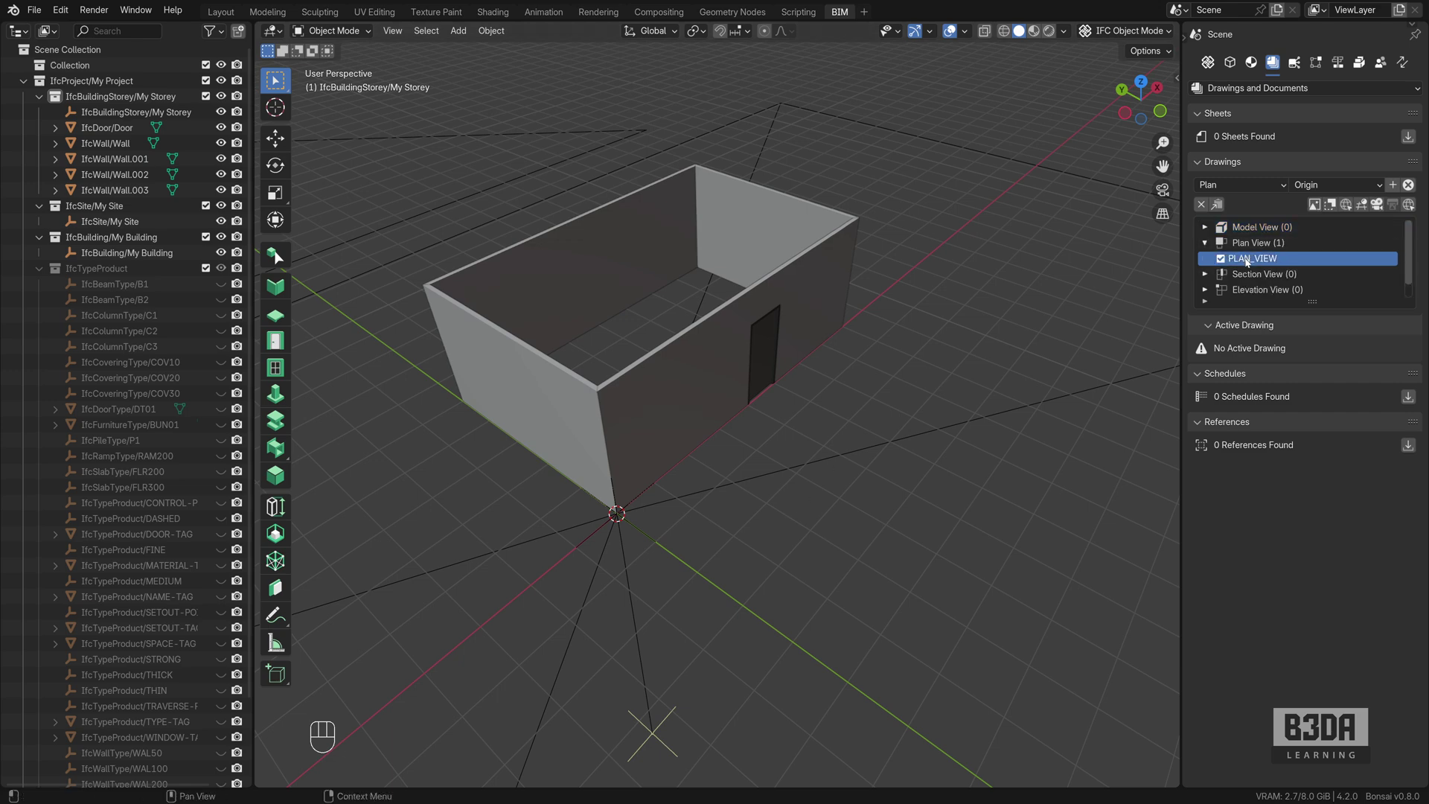
click(1376, 204)
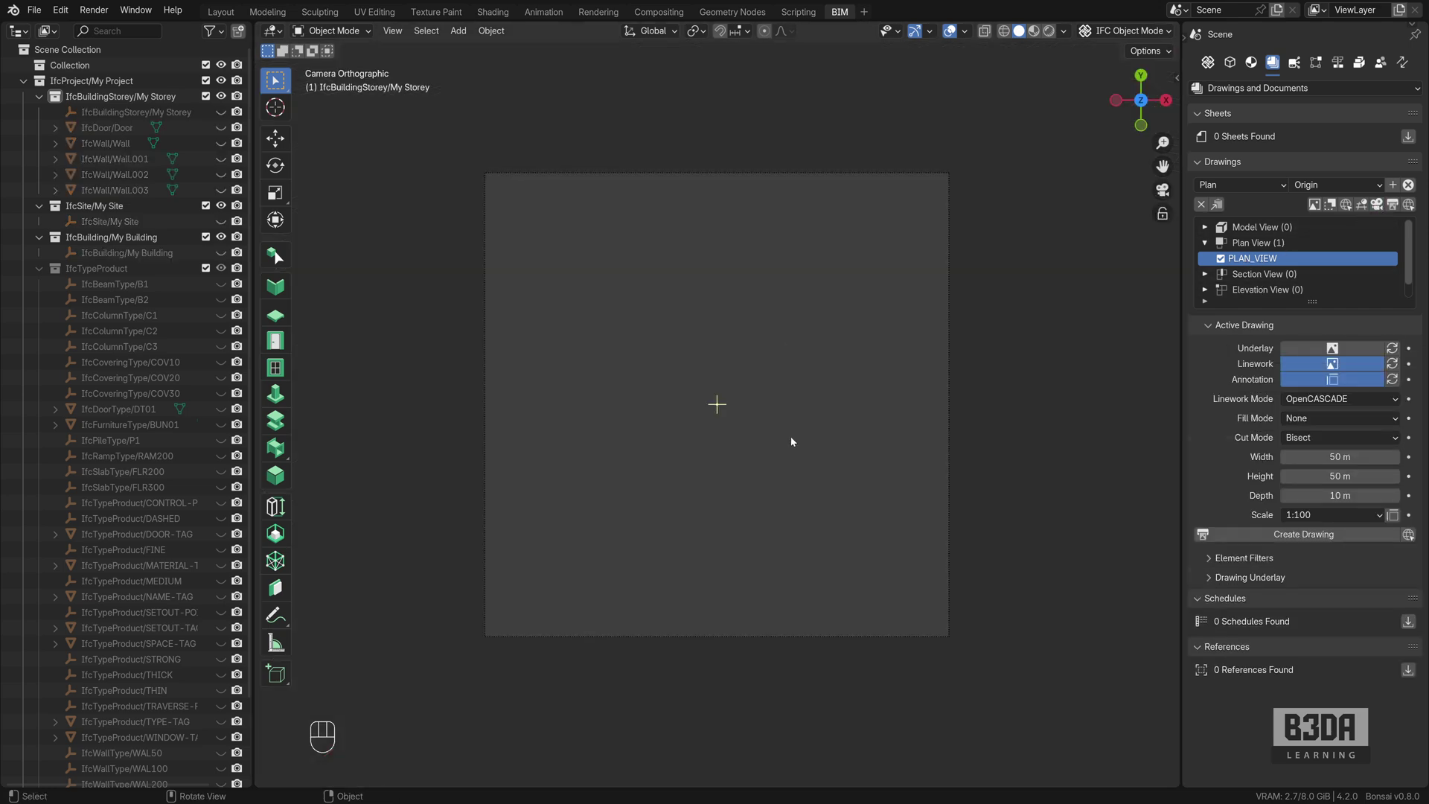
Orbit back to the 3D perspective and make the room's walls and door visible again.
scroll(796, 442, down, 5)
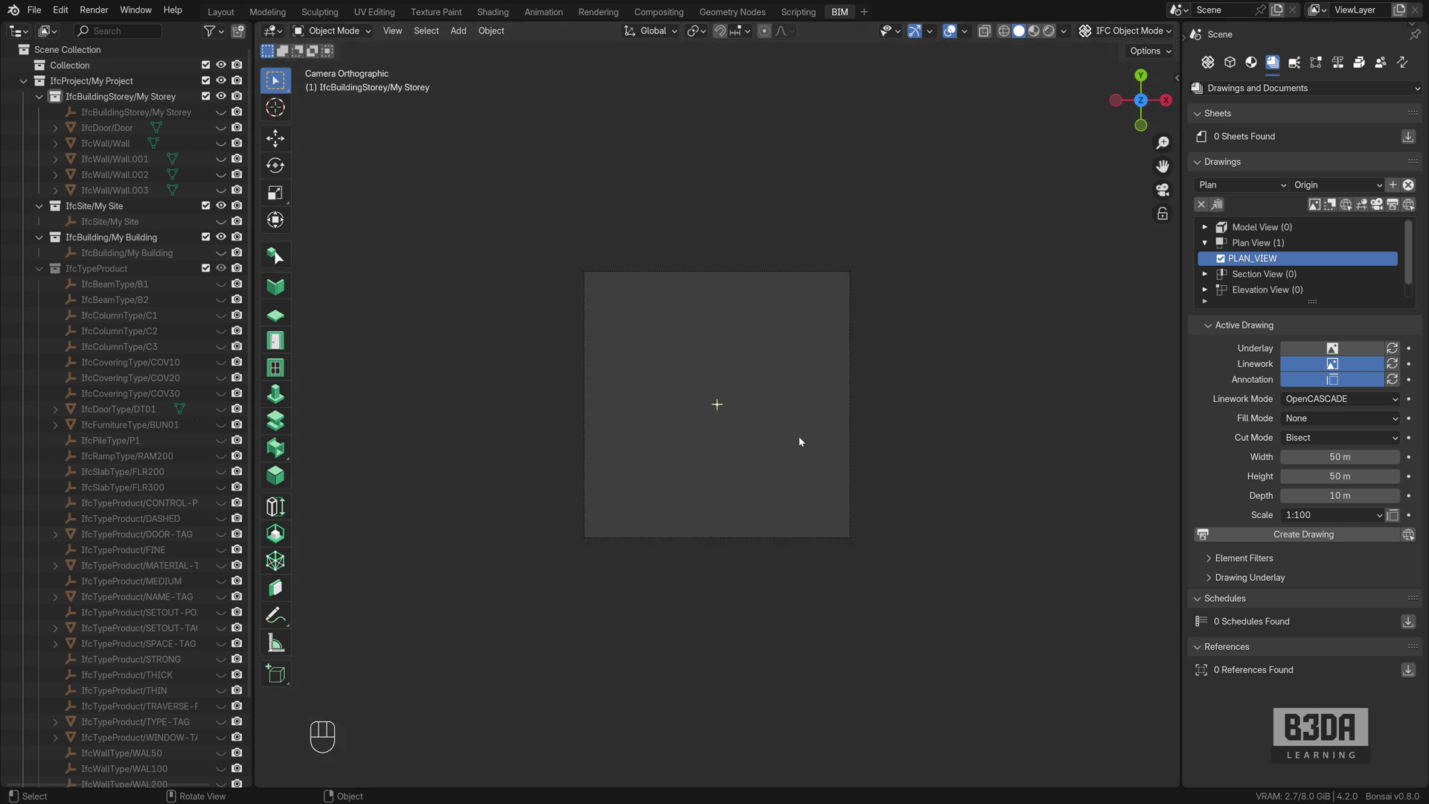
scroll(798, 441, up, 4)
scroll(799, 441, down, 1)
scroll(799, 441, down, 1)
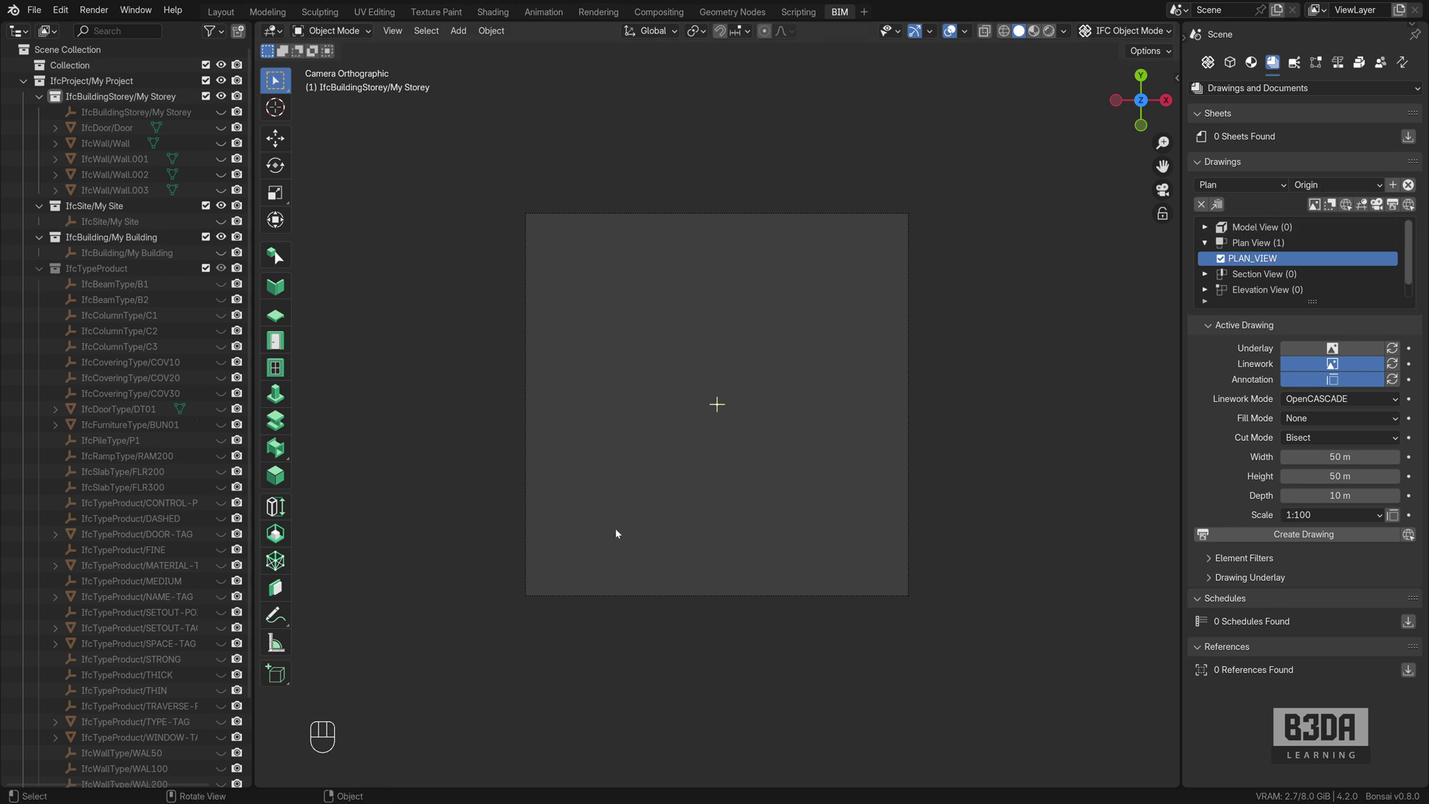
middle_drag(609, 532, 871, 368)
click(1361, 204)
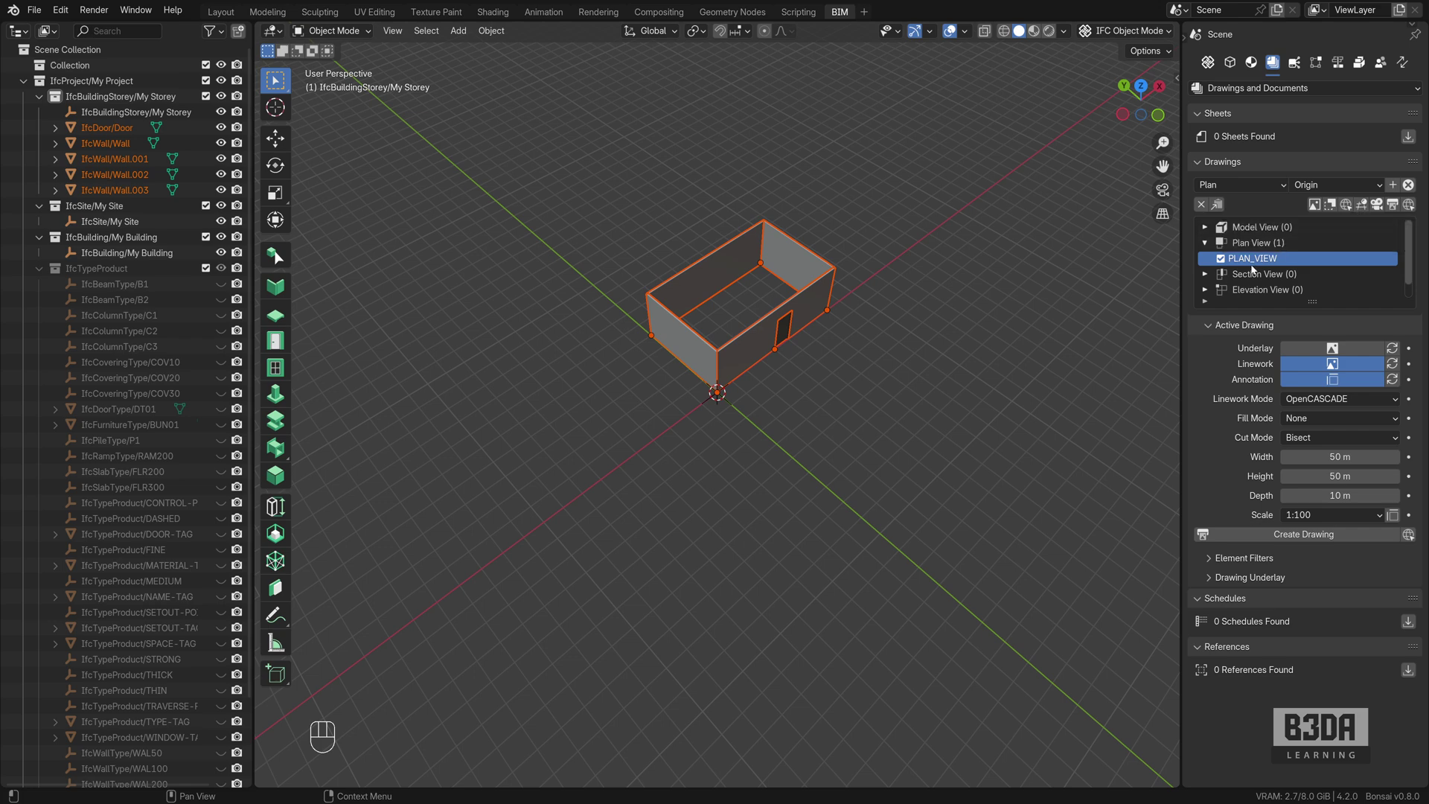
Add a second plan drawing, MY STOREY PLAN, with location hint My Storey, and select it.
click(1408, 186)
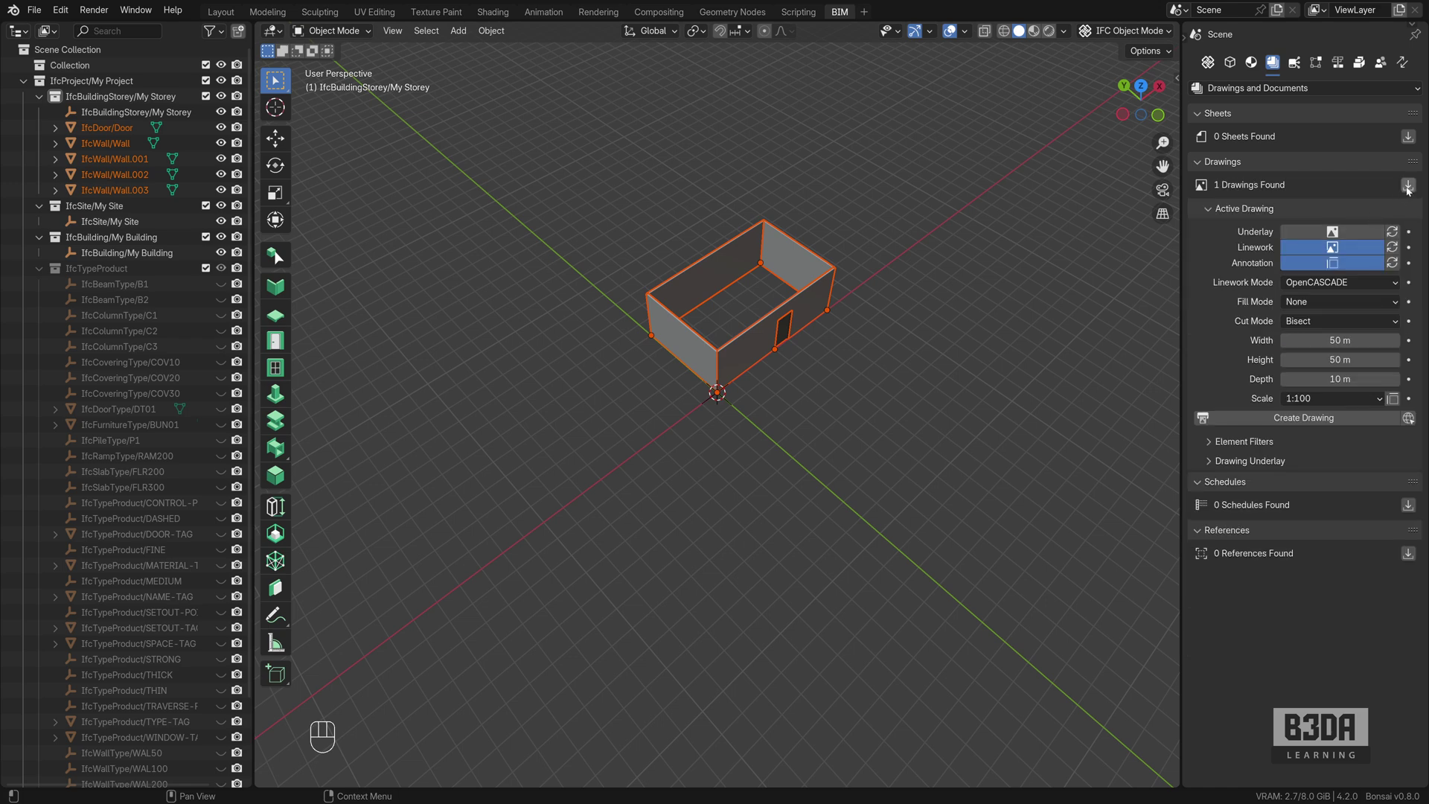
click(1407, 188)
click(1335, 184)
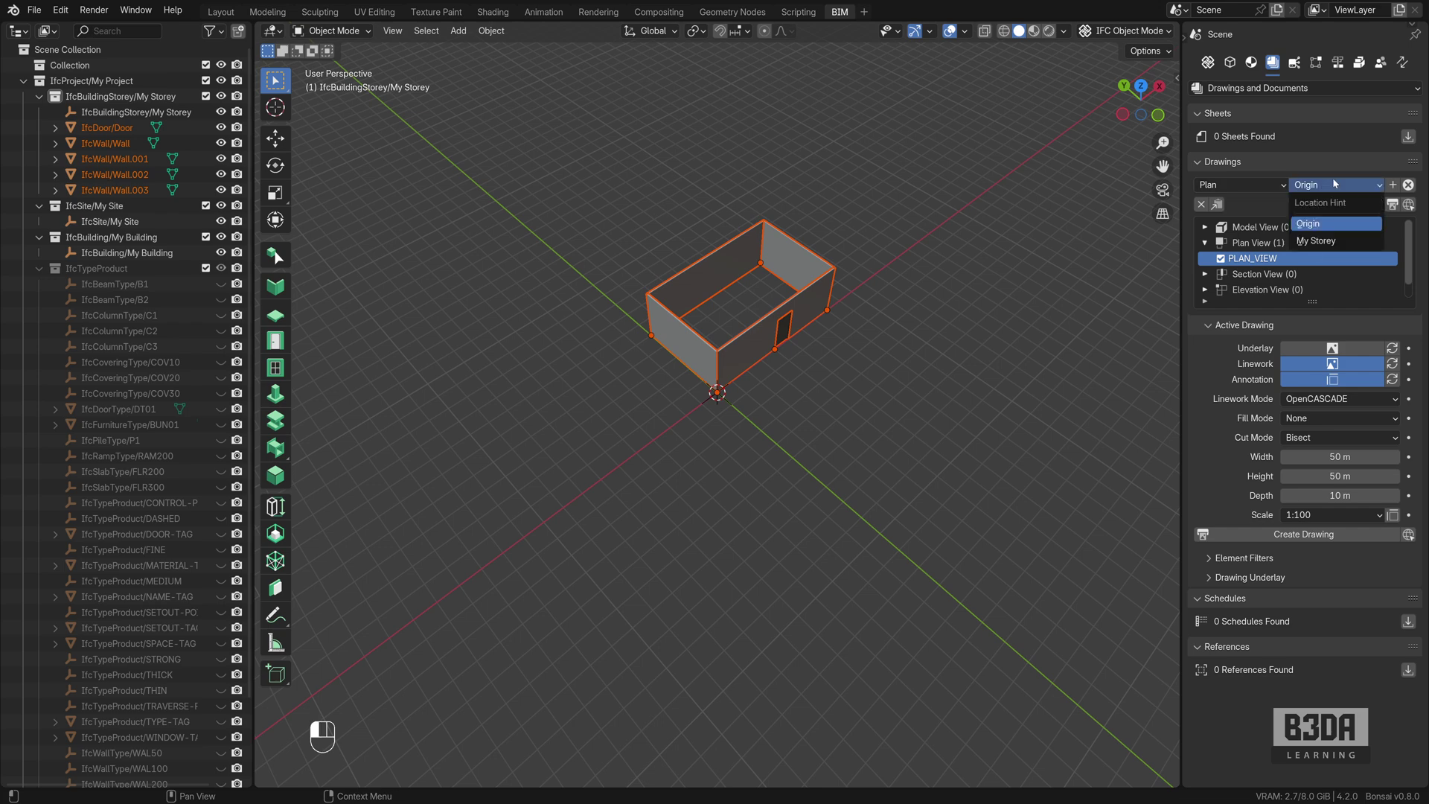
click(1315, 241)
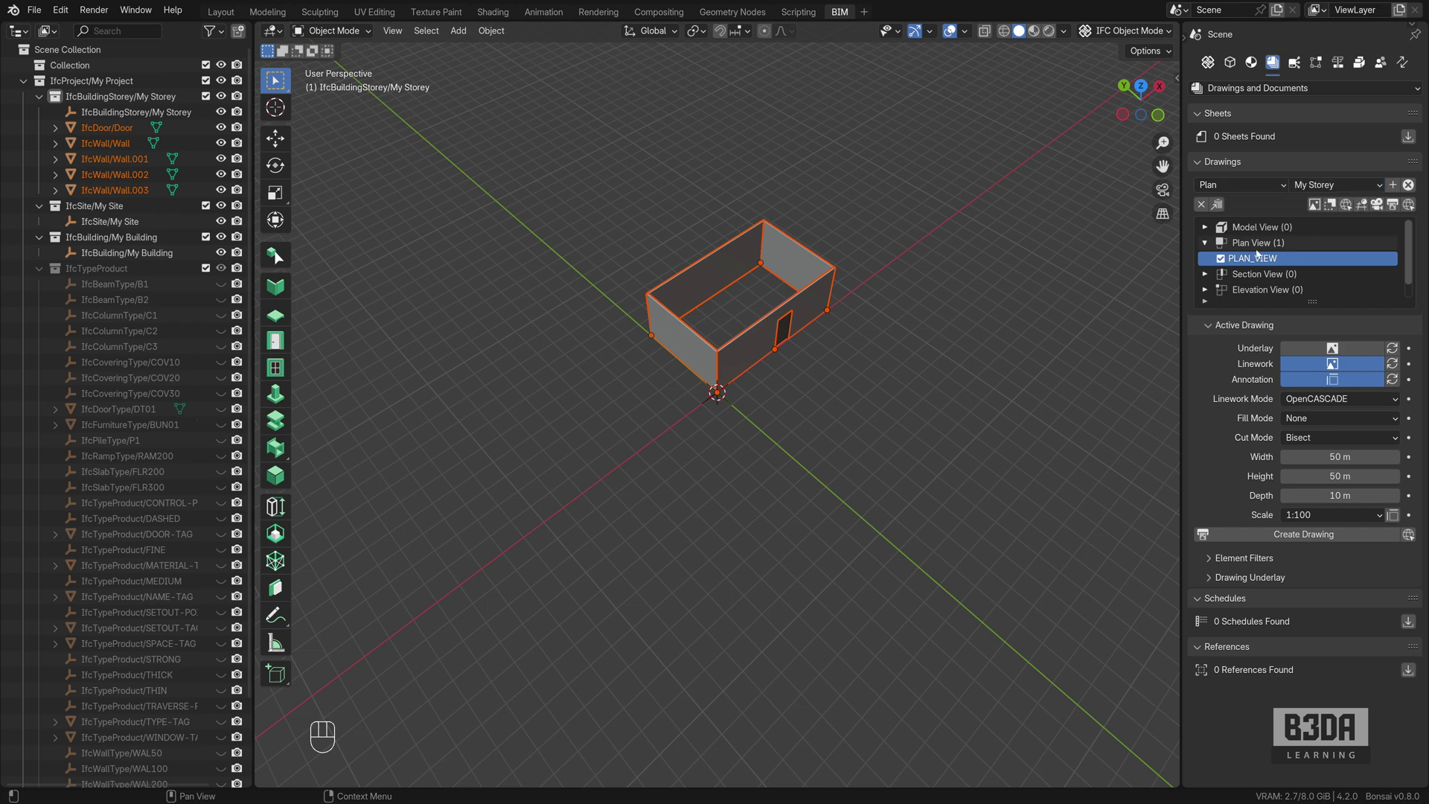
click(1393, 185)
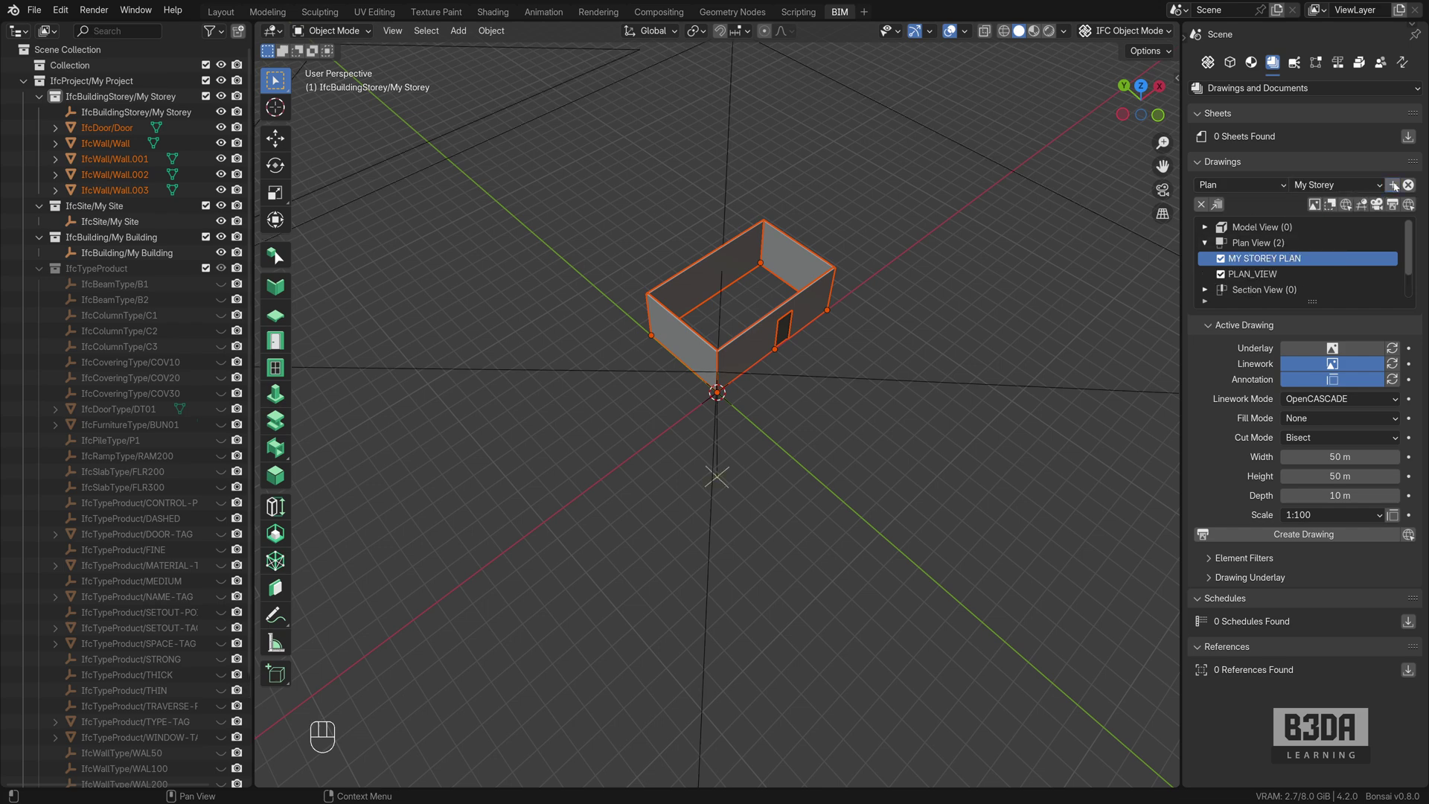
click(1254, 275)
click(1254, 259)
Activate the MY STOREY PLAN view and frame the walled room and its door.
click(1377, 205)
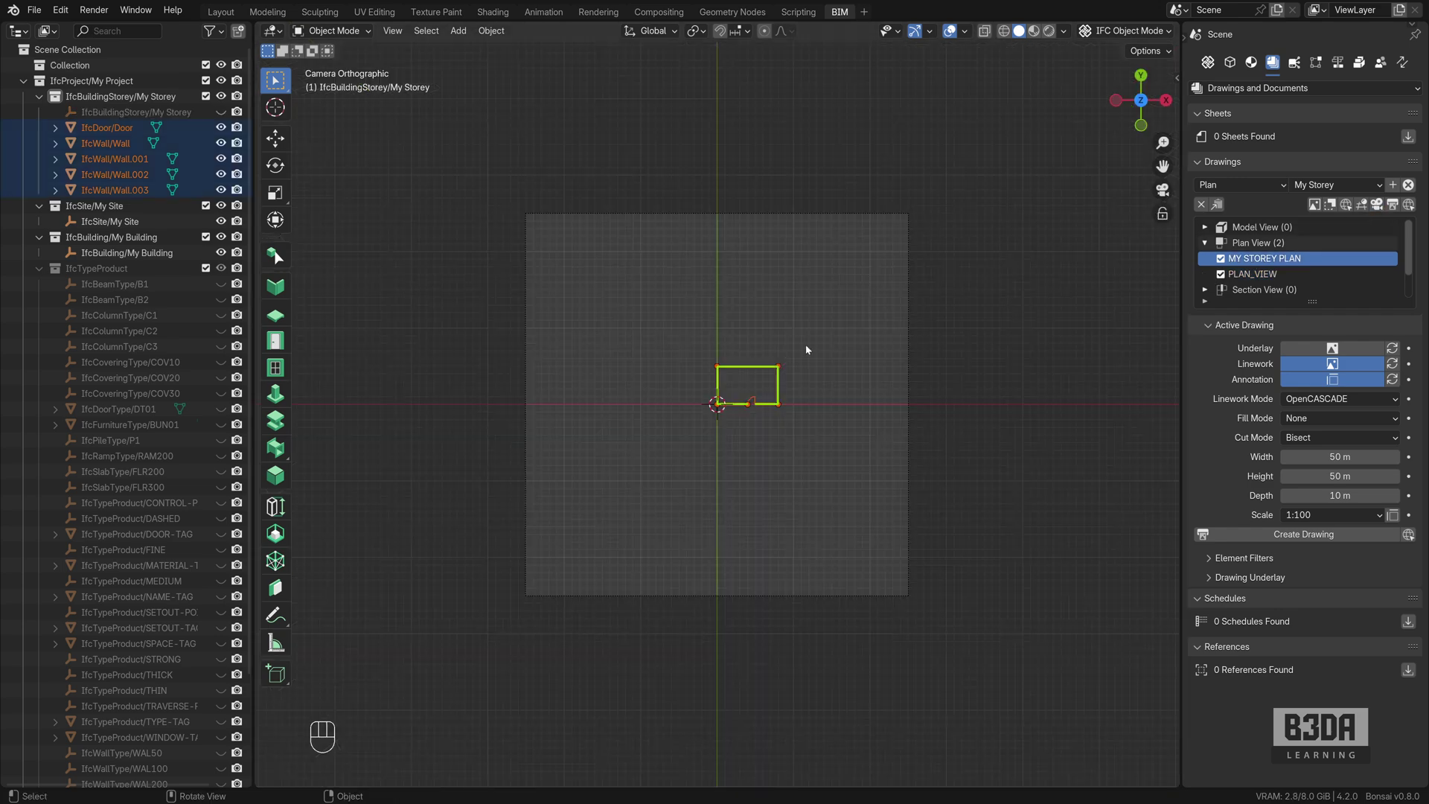
scroll(774, 365, up, 8)
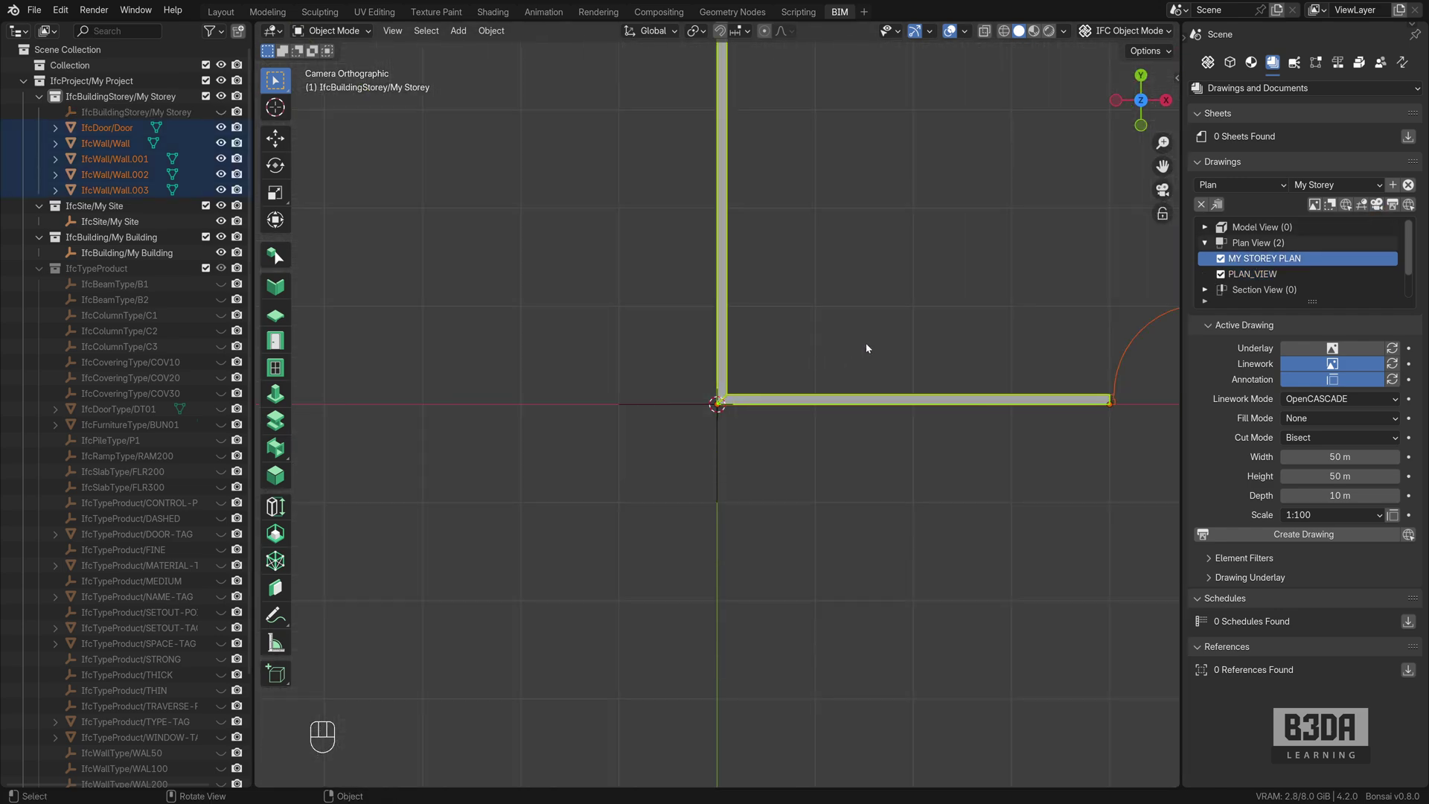
scroll(823, 332, down, 5)
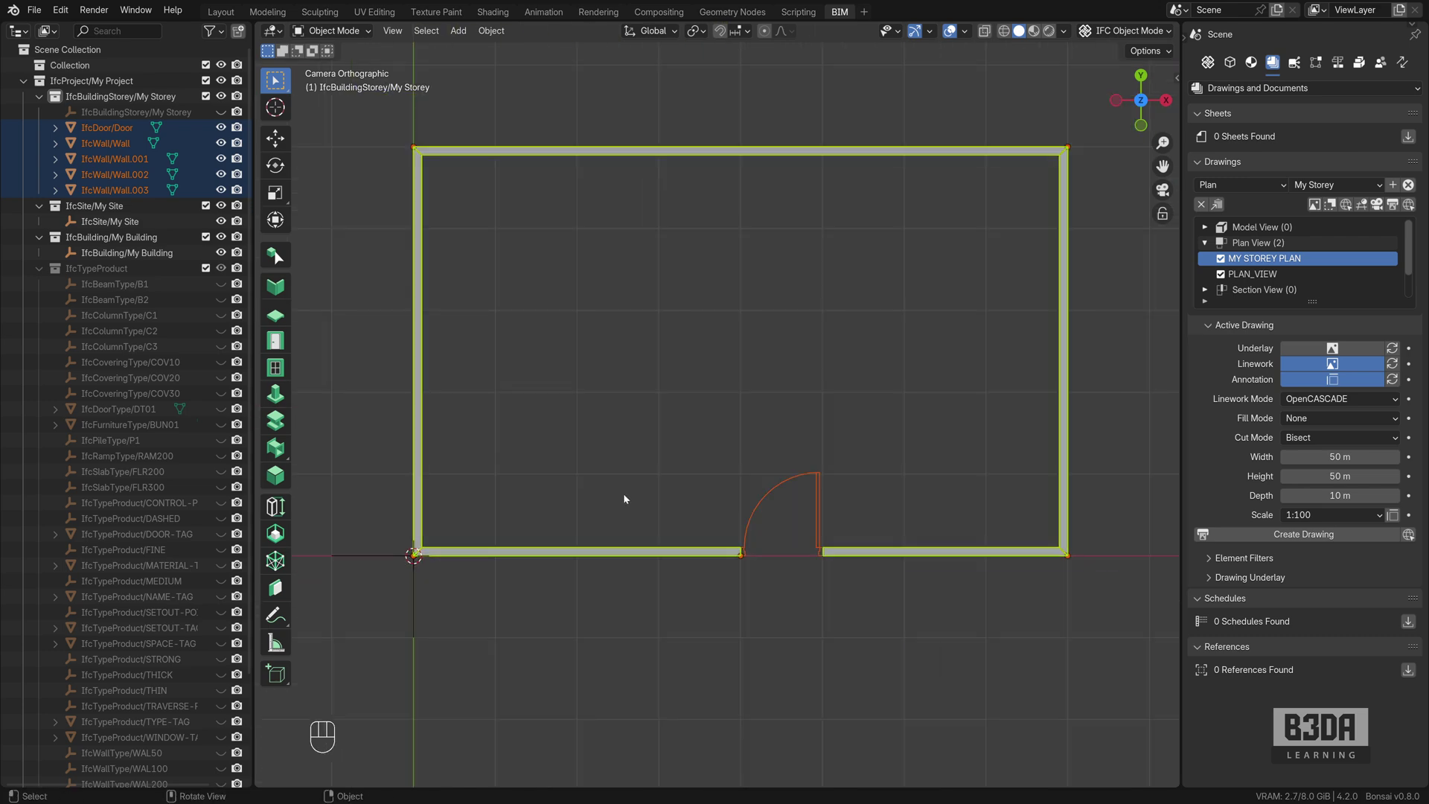
shift+middle_drag(625, 500, 703, 451)
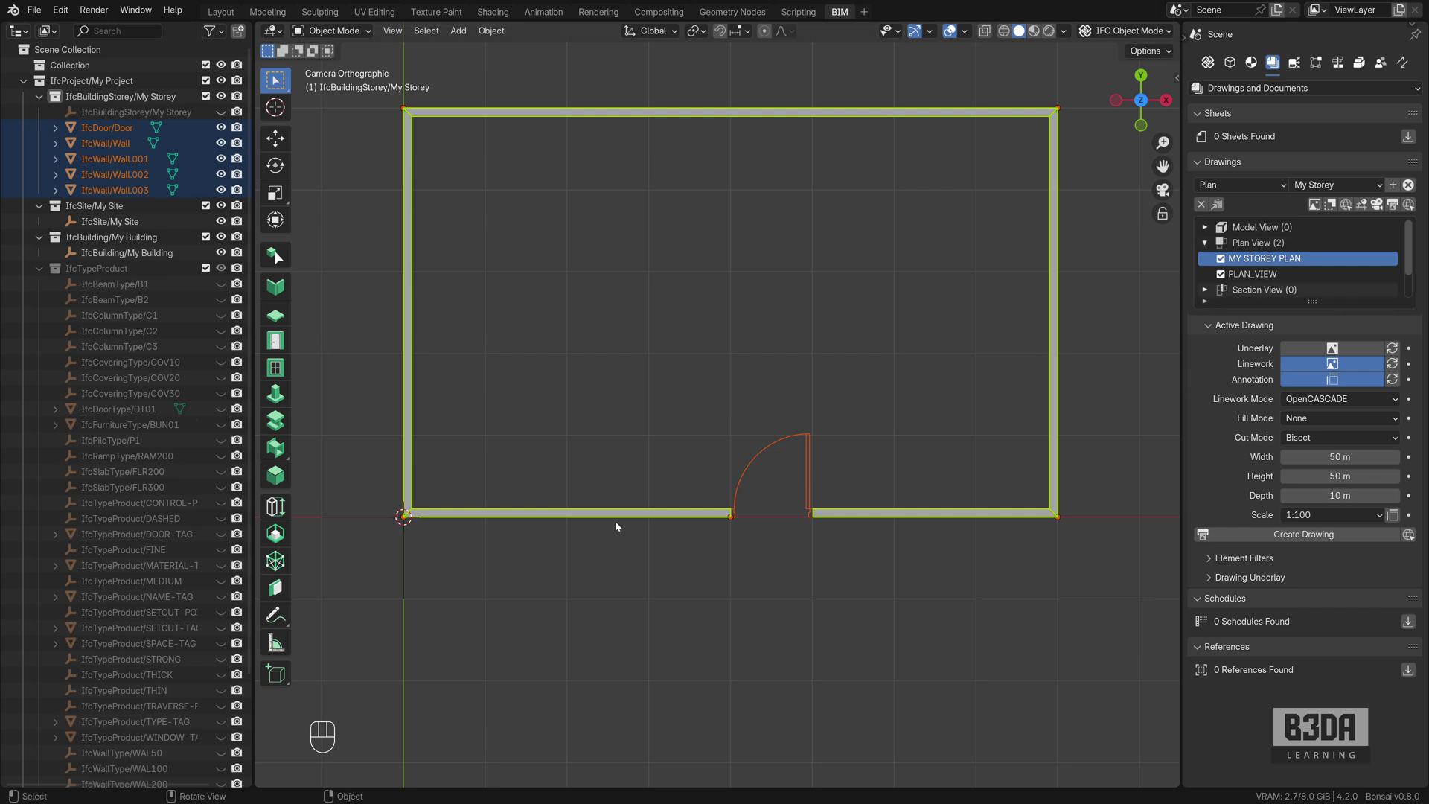
middle_drag(628, 538, 678, 530)
middle_drag(788, 448, 822, 435)
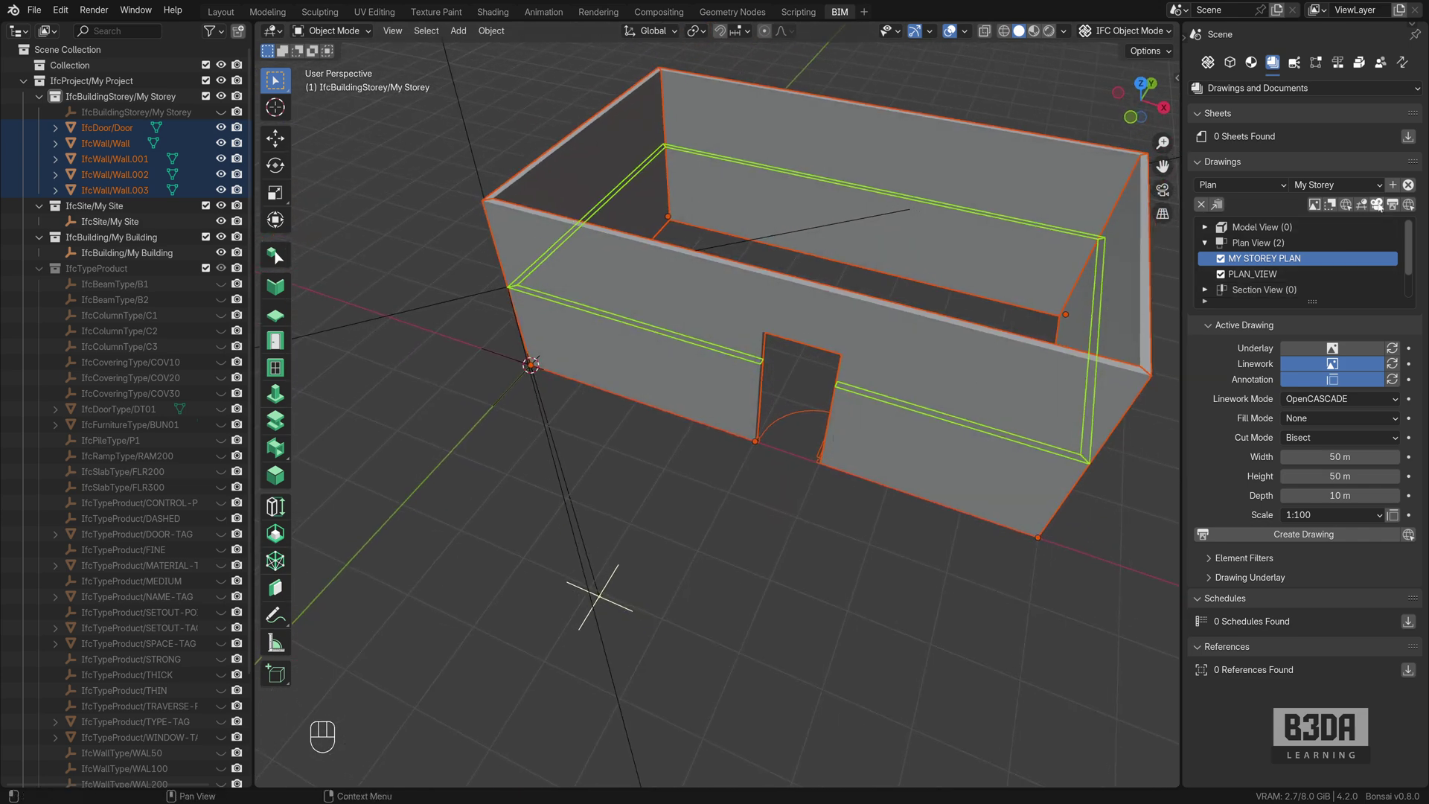
Deselect everything, then select only the door.
click(733, 477)
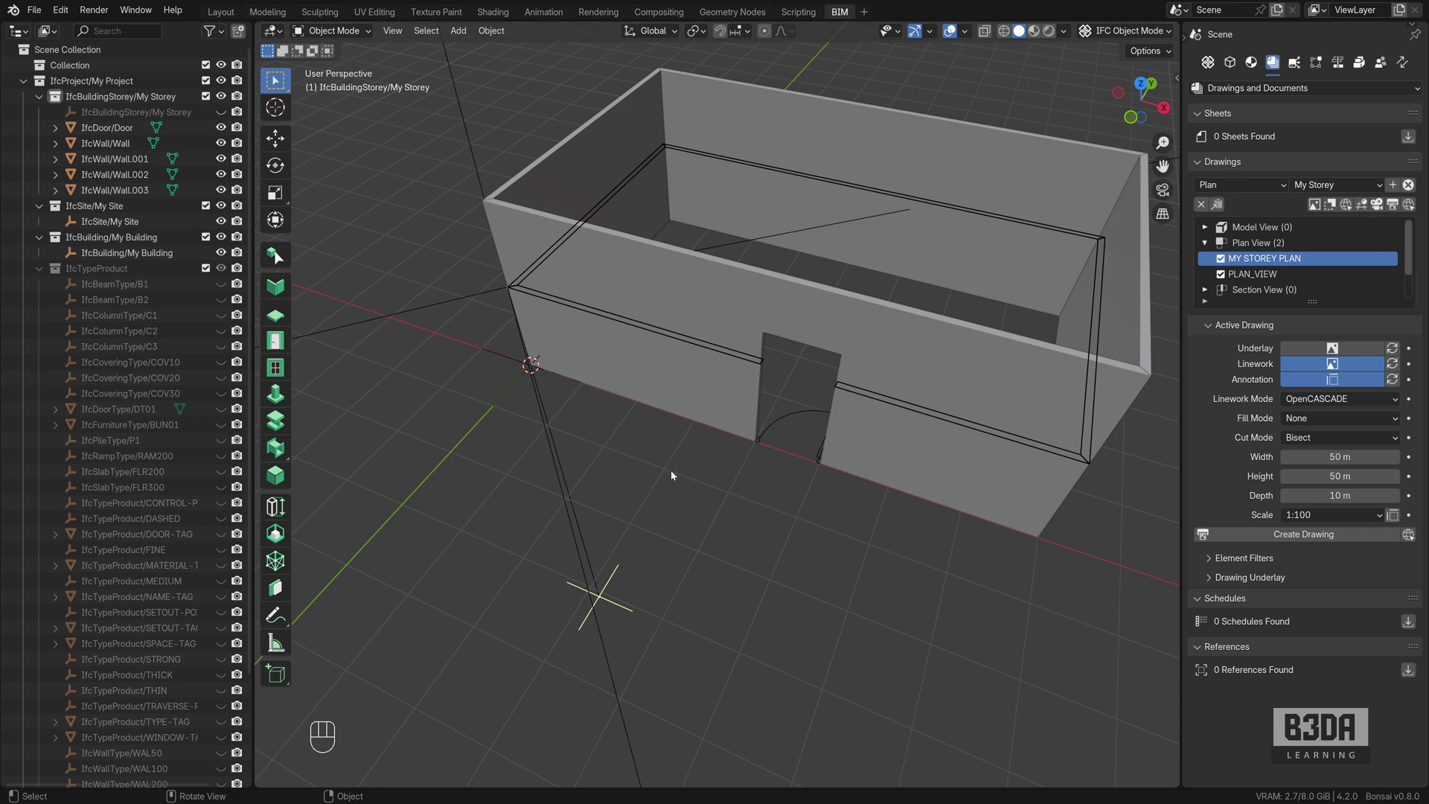
middle_drag(655, 536, 733, 347)
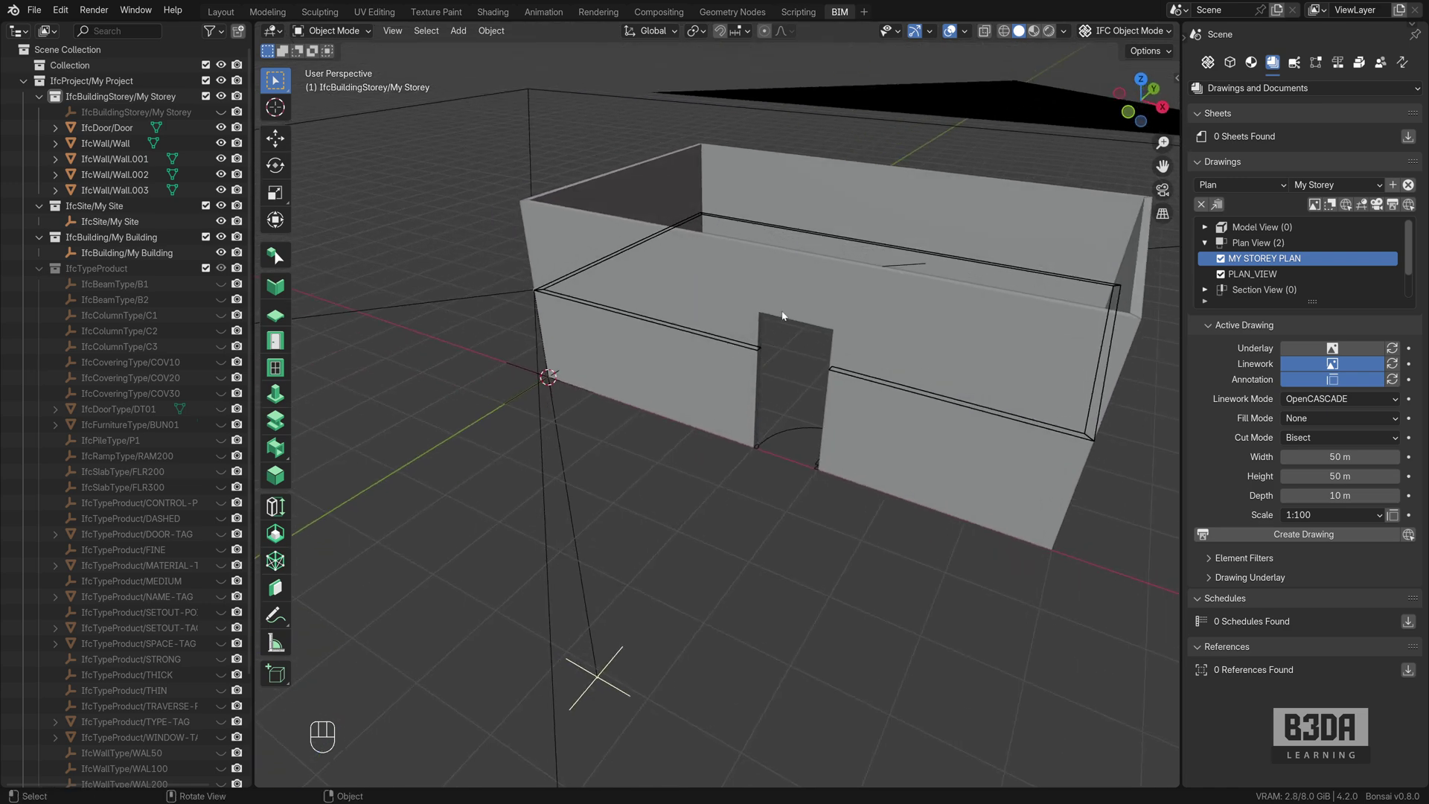
middle_drag(800, 430, 849, 404)
click(798, 400)
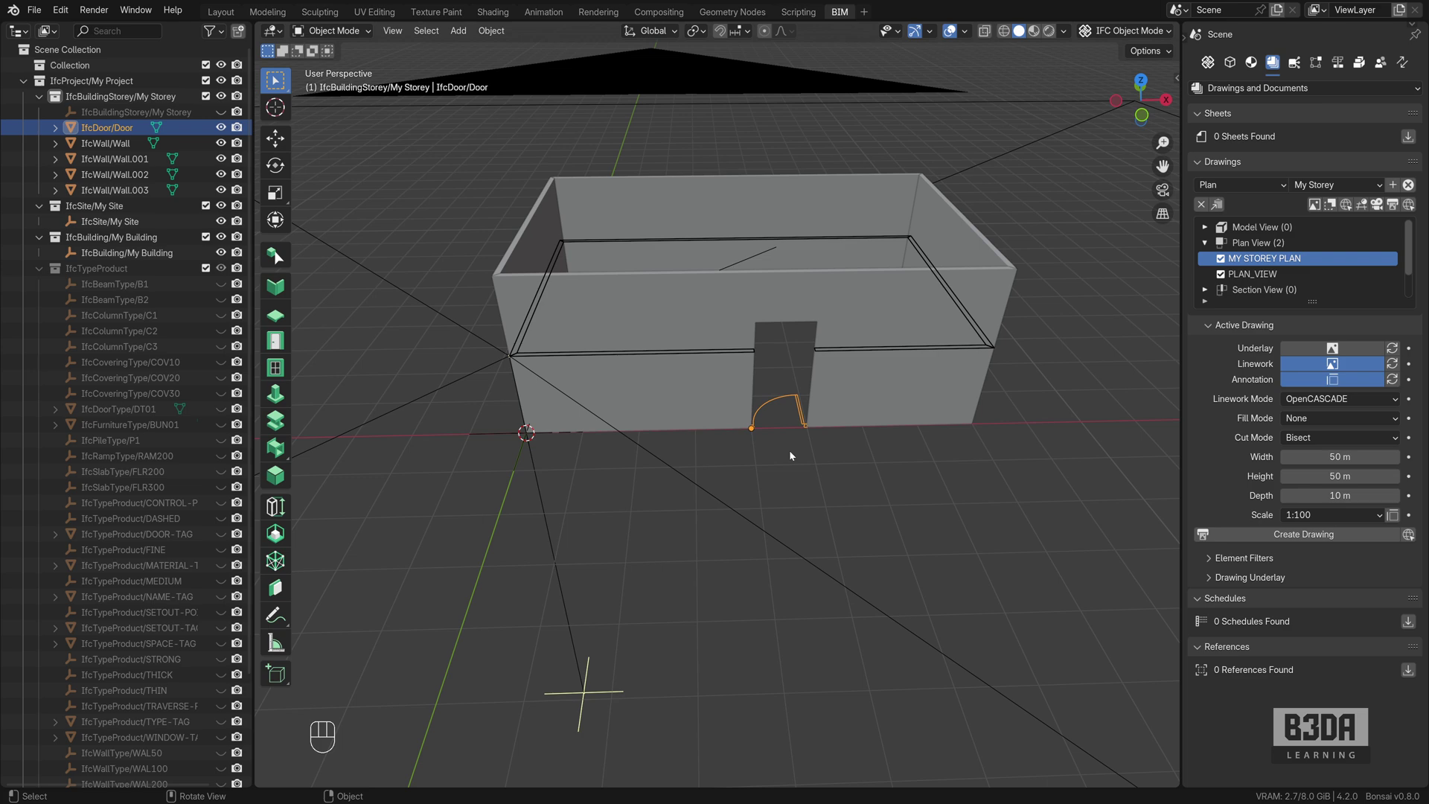
Switch to top view in wireframe and zoom in on the door.
middle_drag(788, 450, 753, 373)
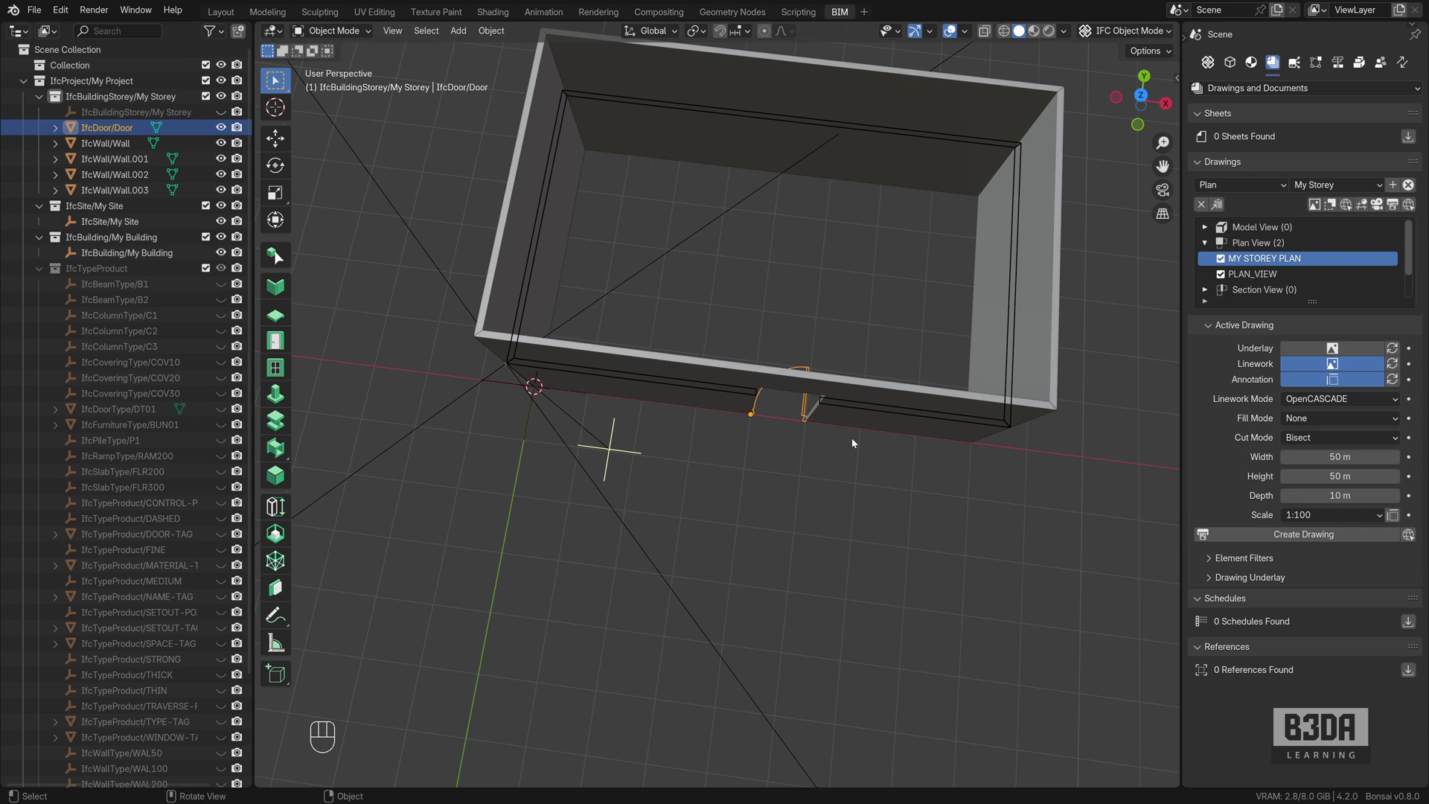
key(KP_7)
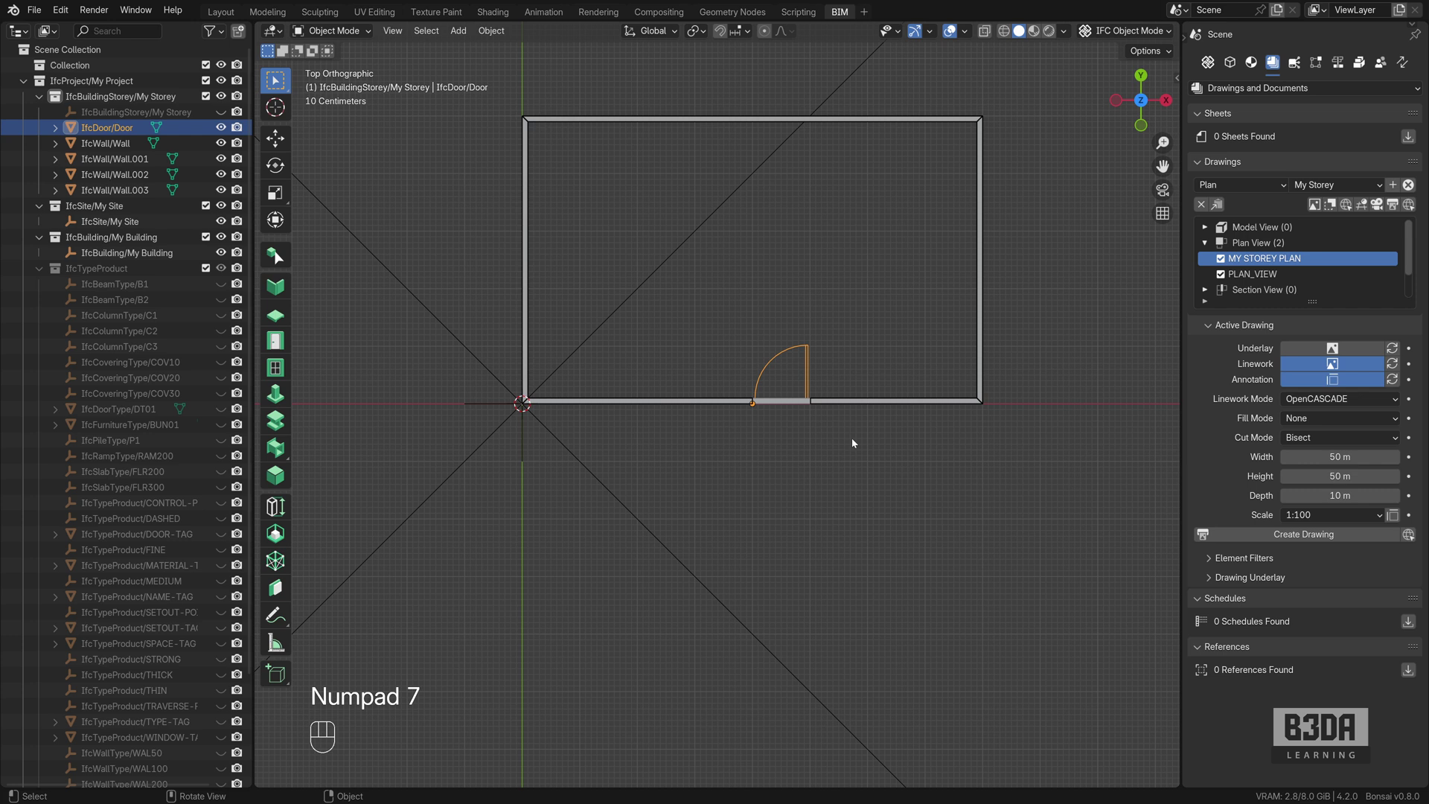
scroll(809, 372, up, 3)
shift+middle_drag(828, 372, 668, 400)
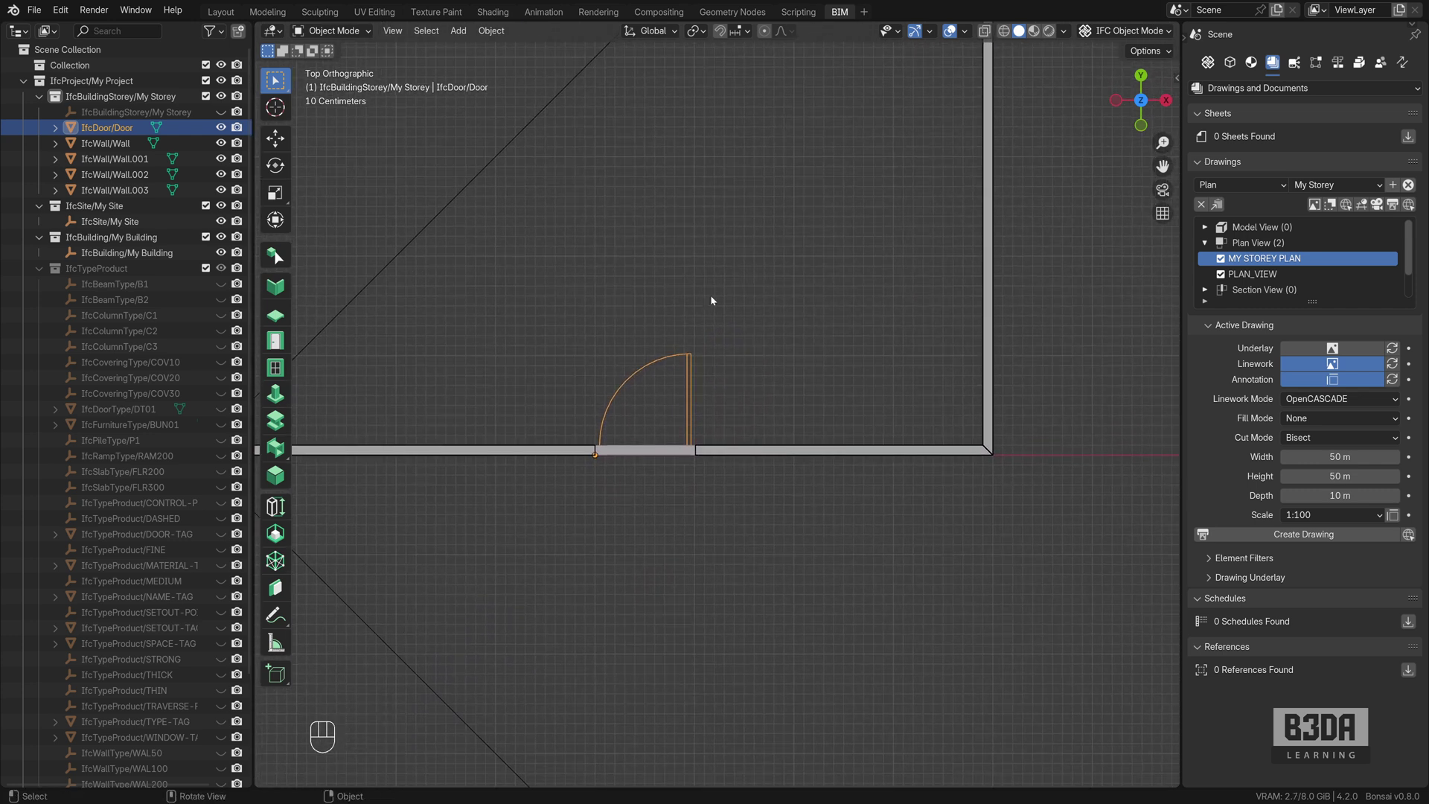
click(1003, 31)
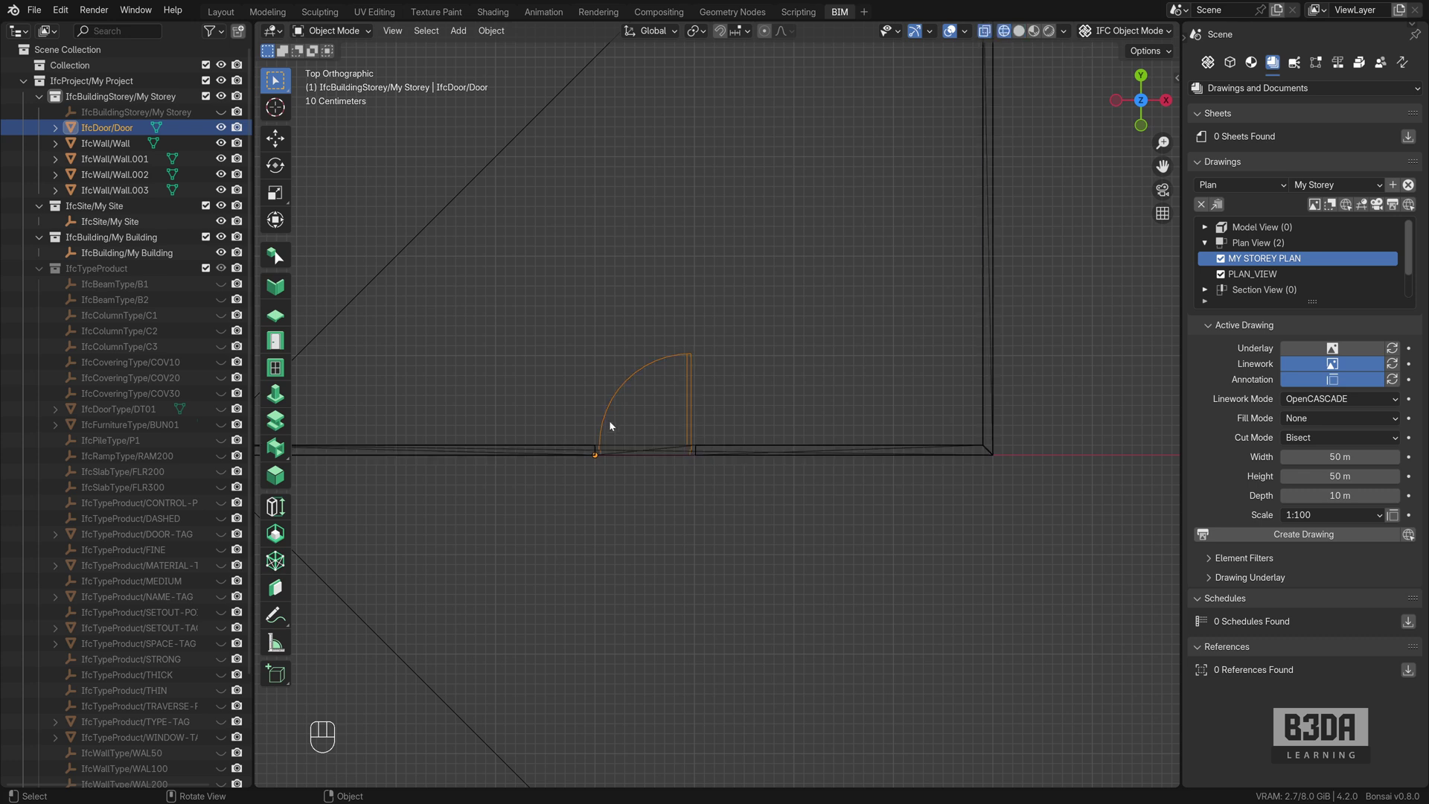
scroll(594, 479, up, 2)
mouse_move(594, 479)
shift+middle_down()
mouse_move(567, 494)
mouse_move(595, 493)
shift+middle_up()
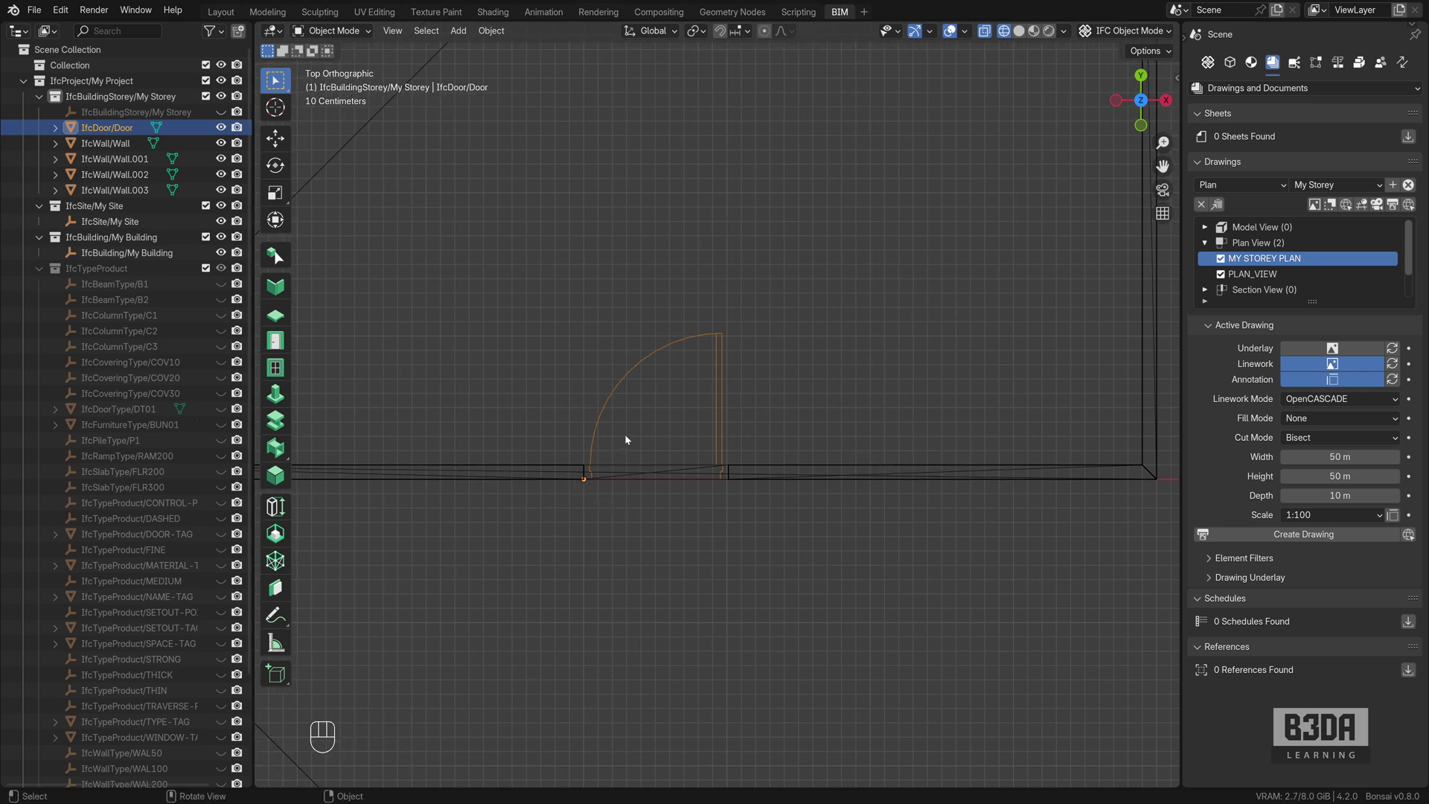
Rotate the door -180° about the Z axis.
key(r)
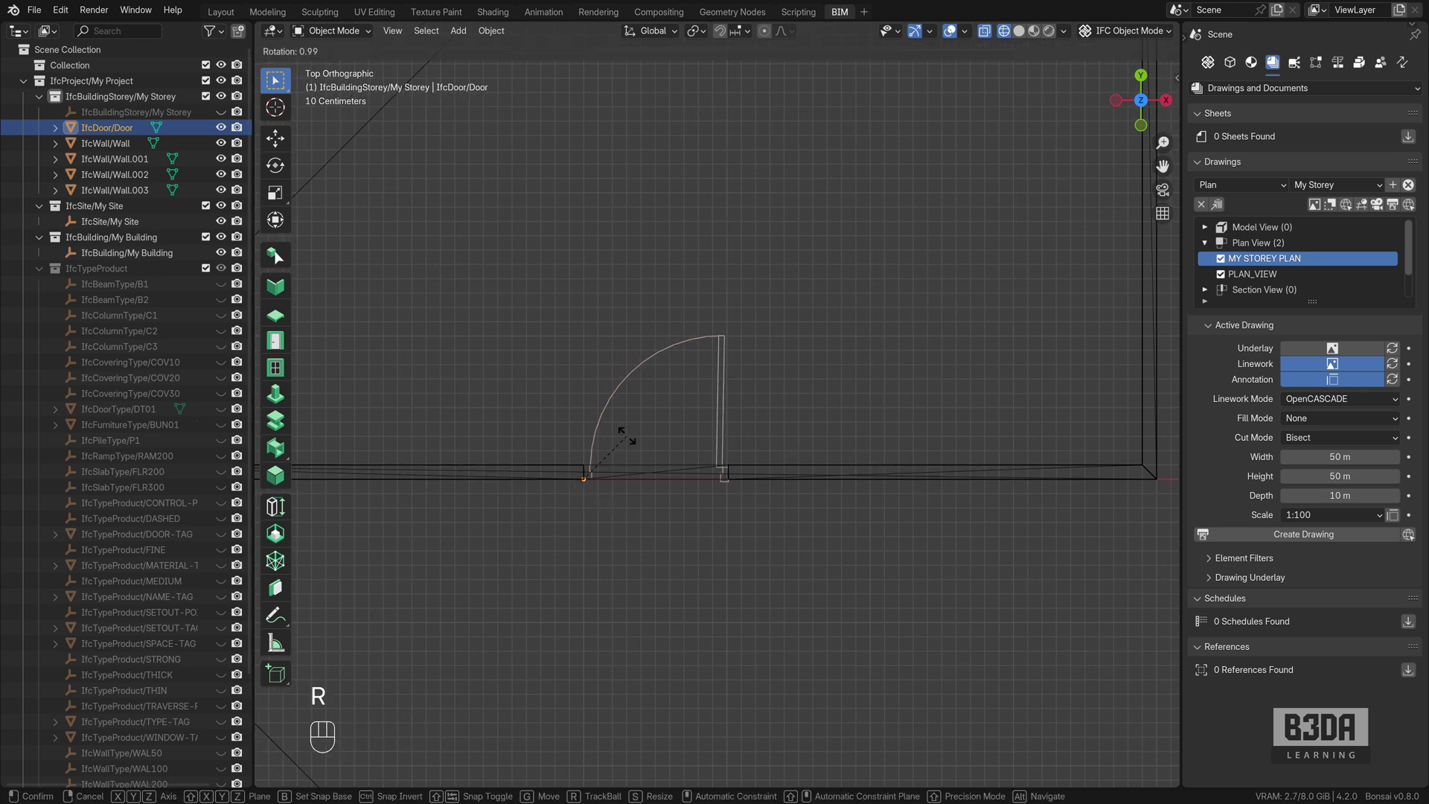
key(z)
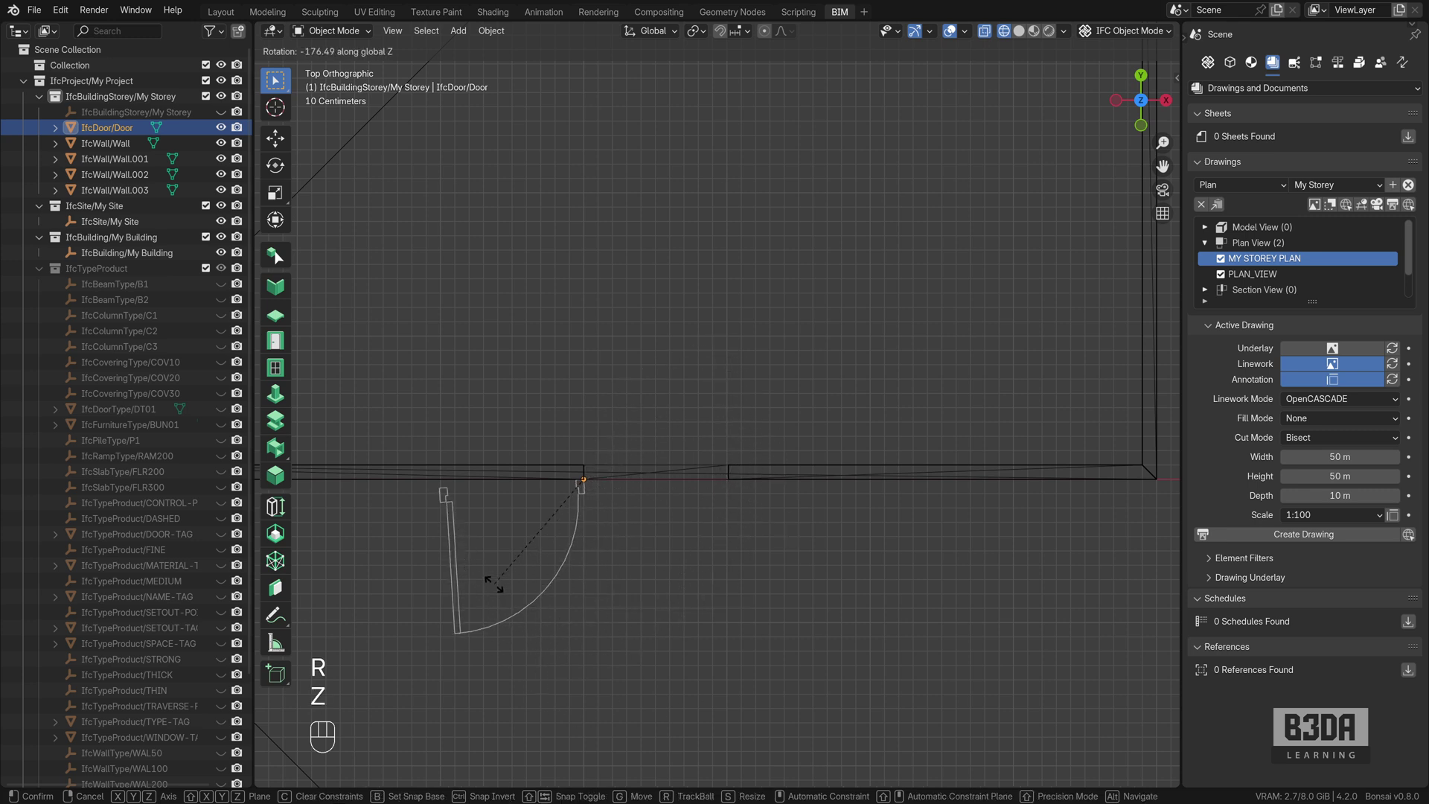
key(KP_Subtract)
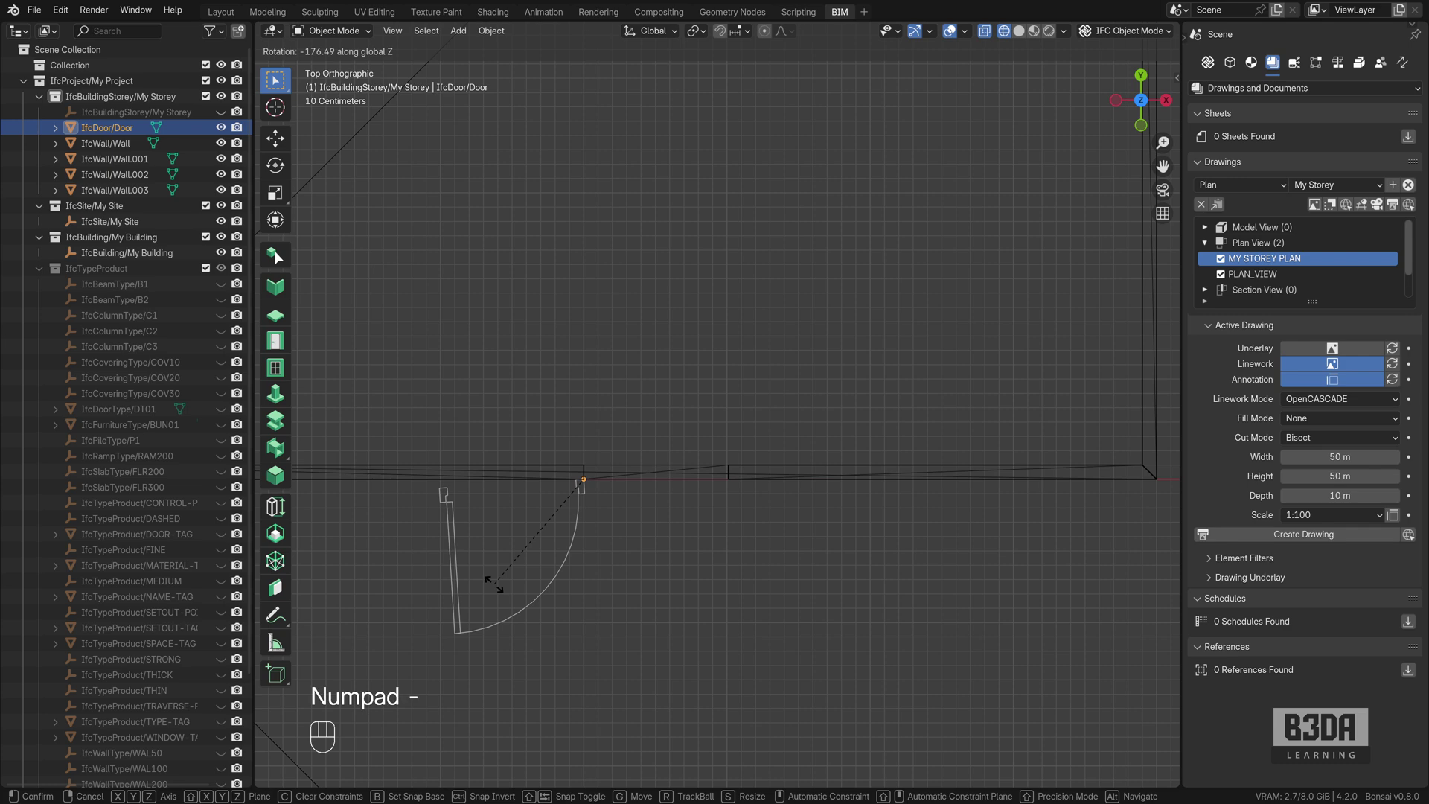
key(KP_1)
key(KP_8)
key(KP_0)
key(KP_Enter)
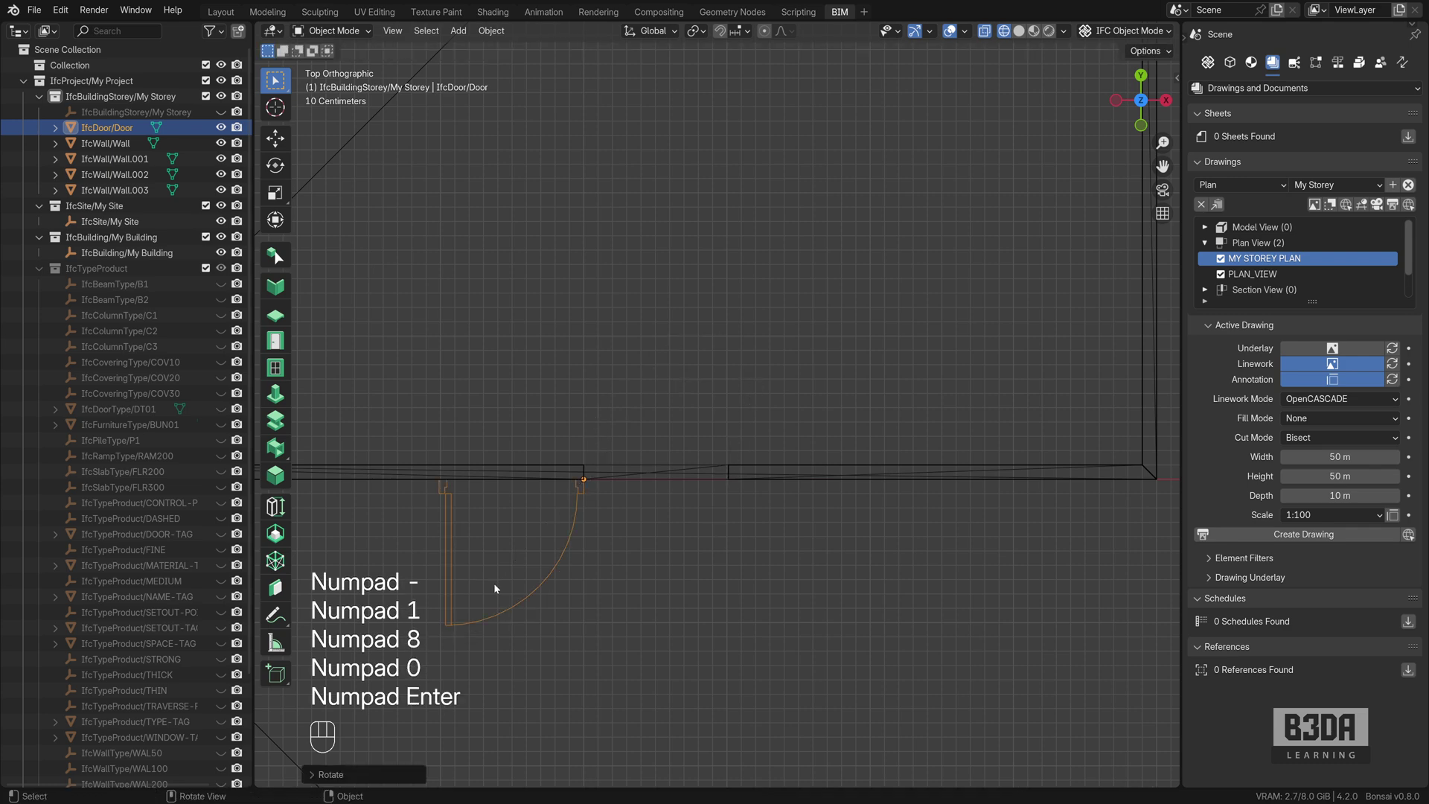
middle_drag(493, 582, 632, 630)
Move the door by its hinge corner, snapping it to the wall opening's corner, then return to top view.
key(g)
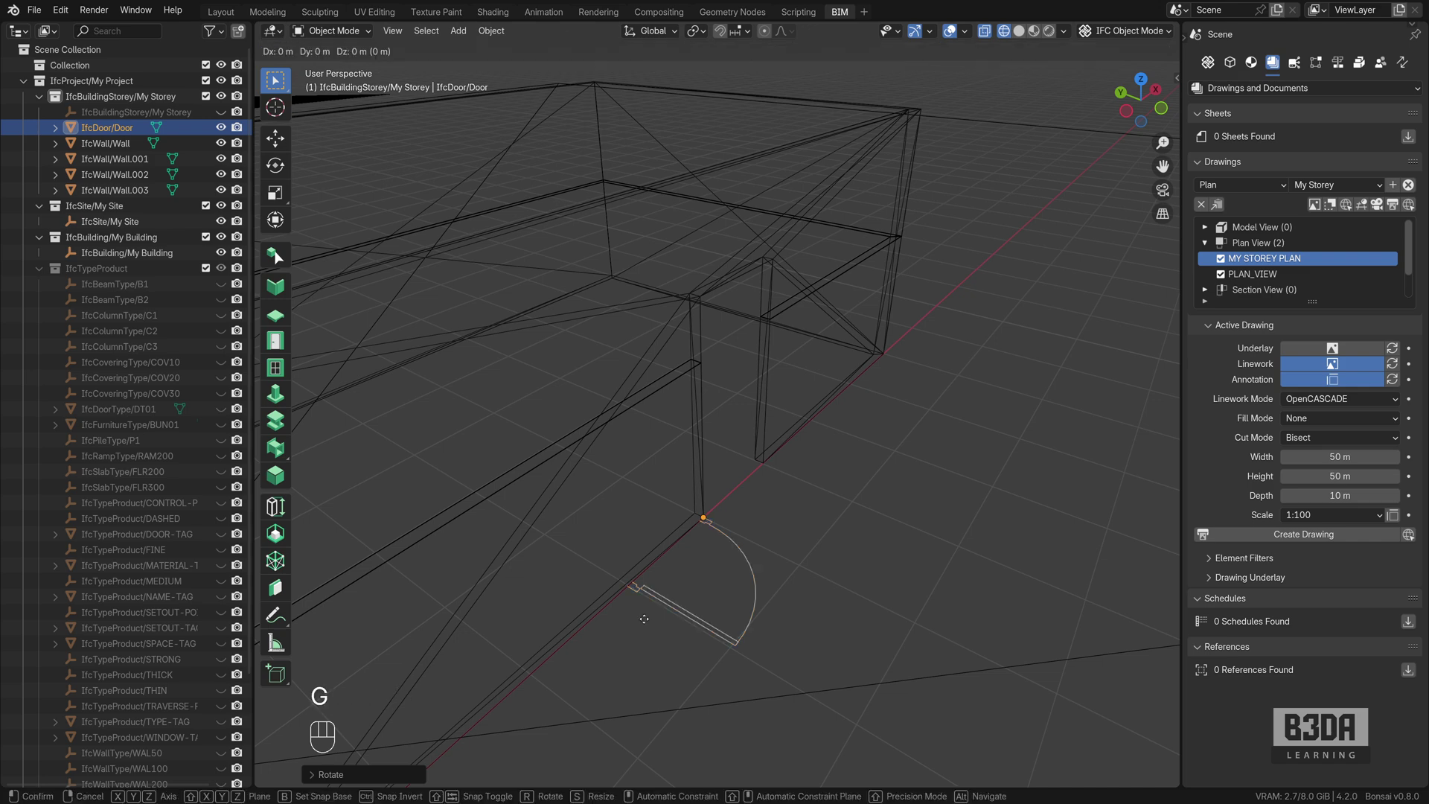
key(b)
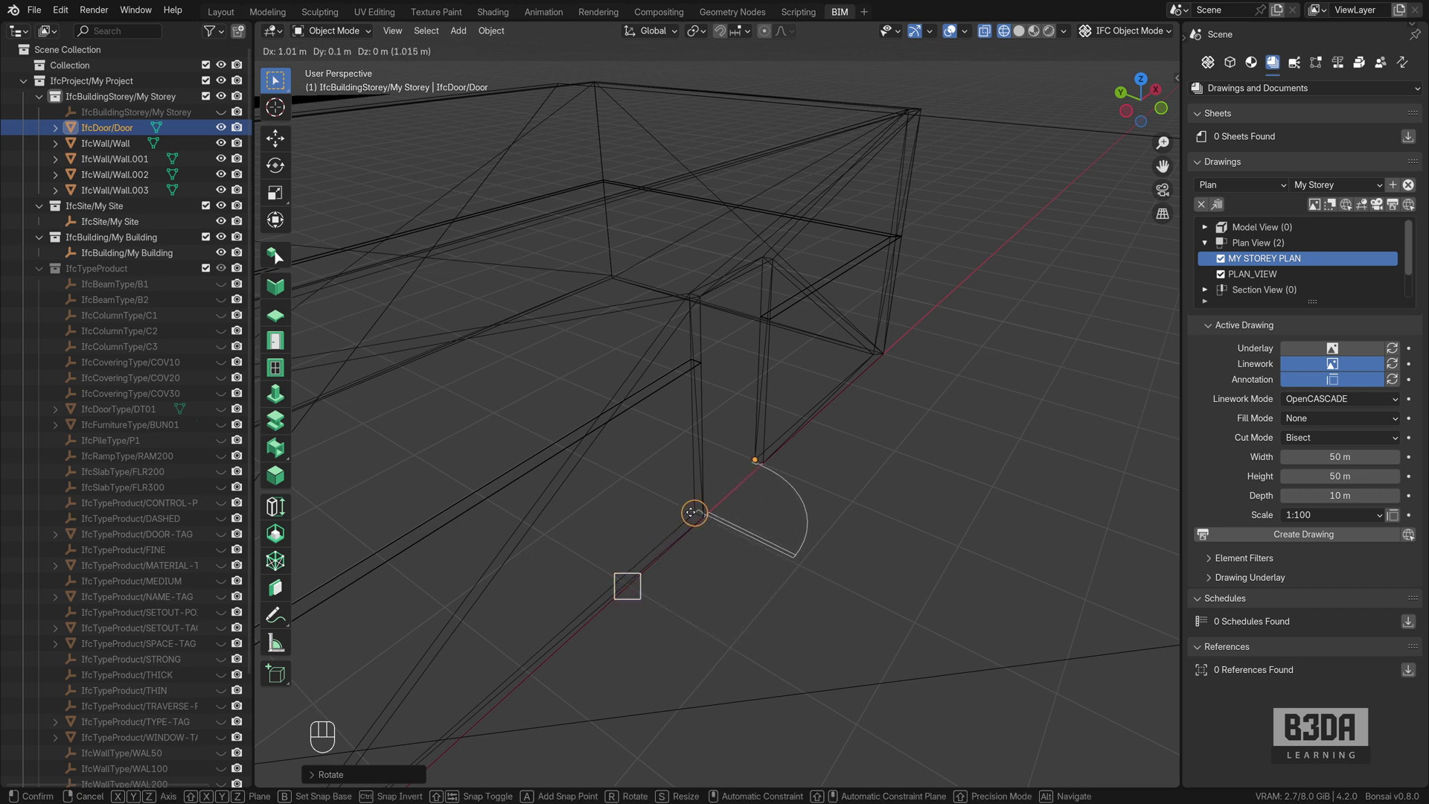
click(756, 462)
middle_drag(848, 472, 746, 510)
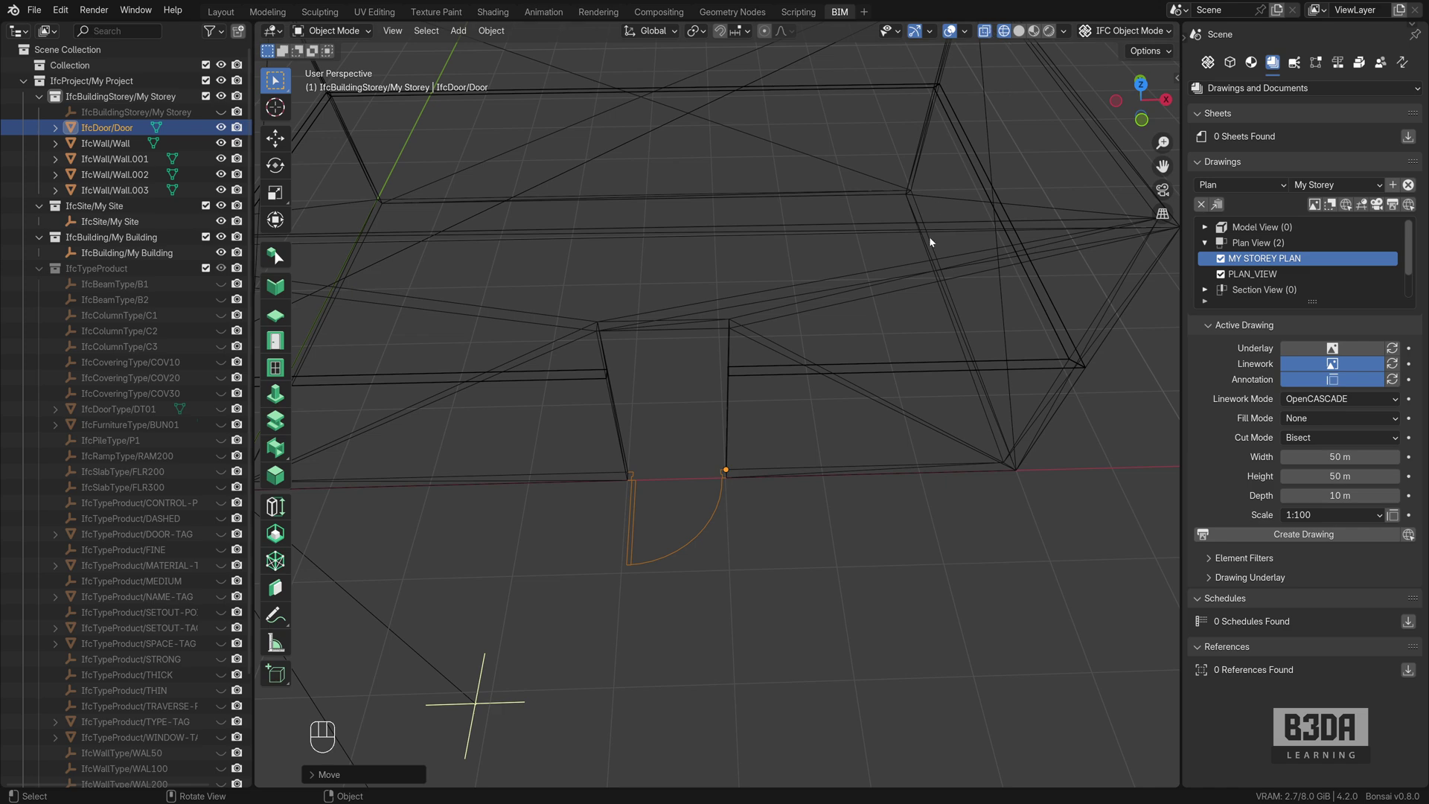
key(KP_7)
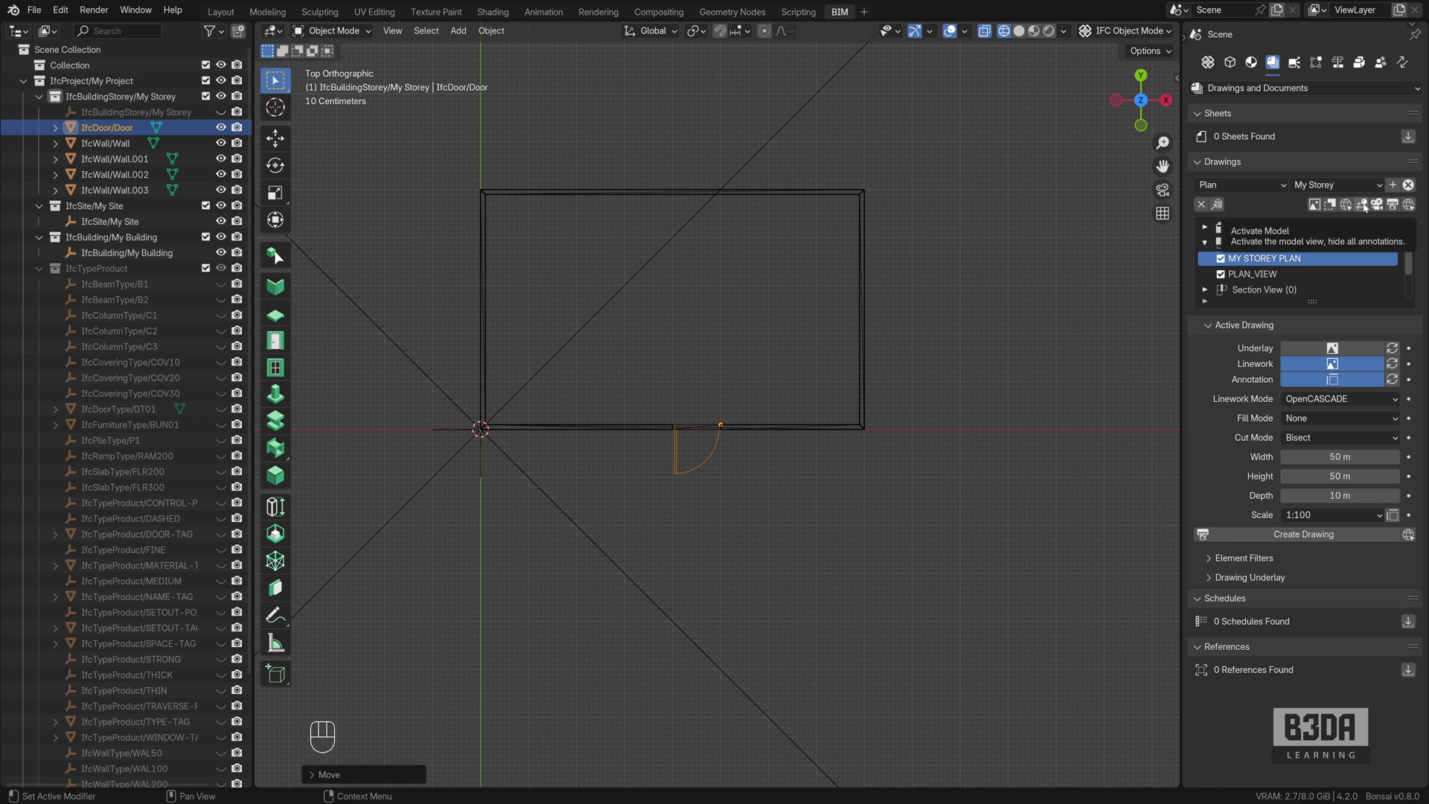
Enter the MY STOREY PLAN drawing's camera view and zoom to frame the room.
mouse_move(909, 360)
middle_down()
mouse_move(733, 498)
mouse_move(823, 390)
mouse_move(649, 391)
mouse_move(678, 366)
mouse_move(771, 387)
mouse_move(844, 355)
mouse_move(716, 357)
mouse_move(606, 391)
mouse_move(762, 364)
mouse_move(814, 373)
middle_up()
click(1392, 204)
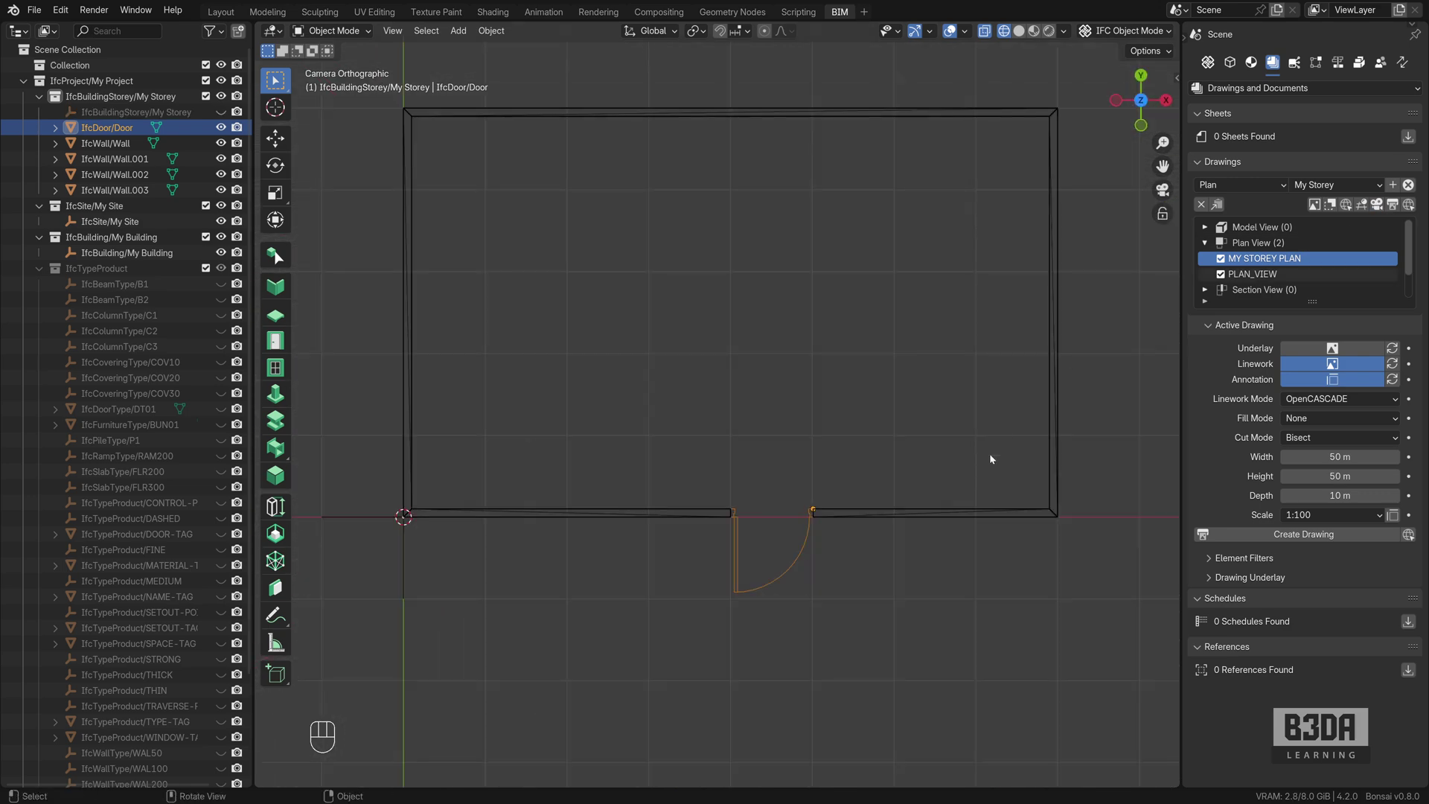
scroll(789, 513, down, 5)
scroll(635, 512, down, 4)
scroll(634, 515, up, 3)
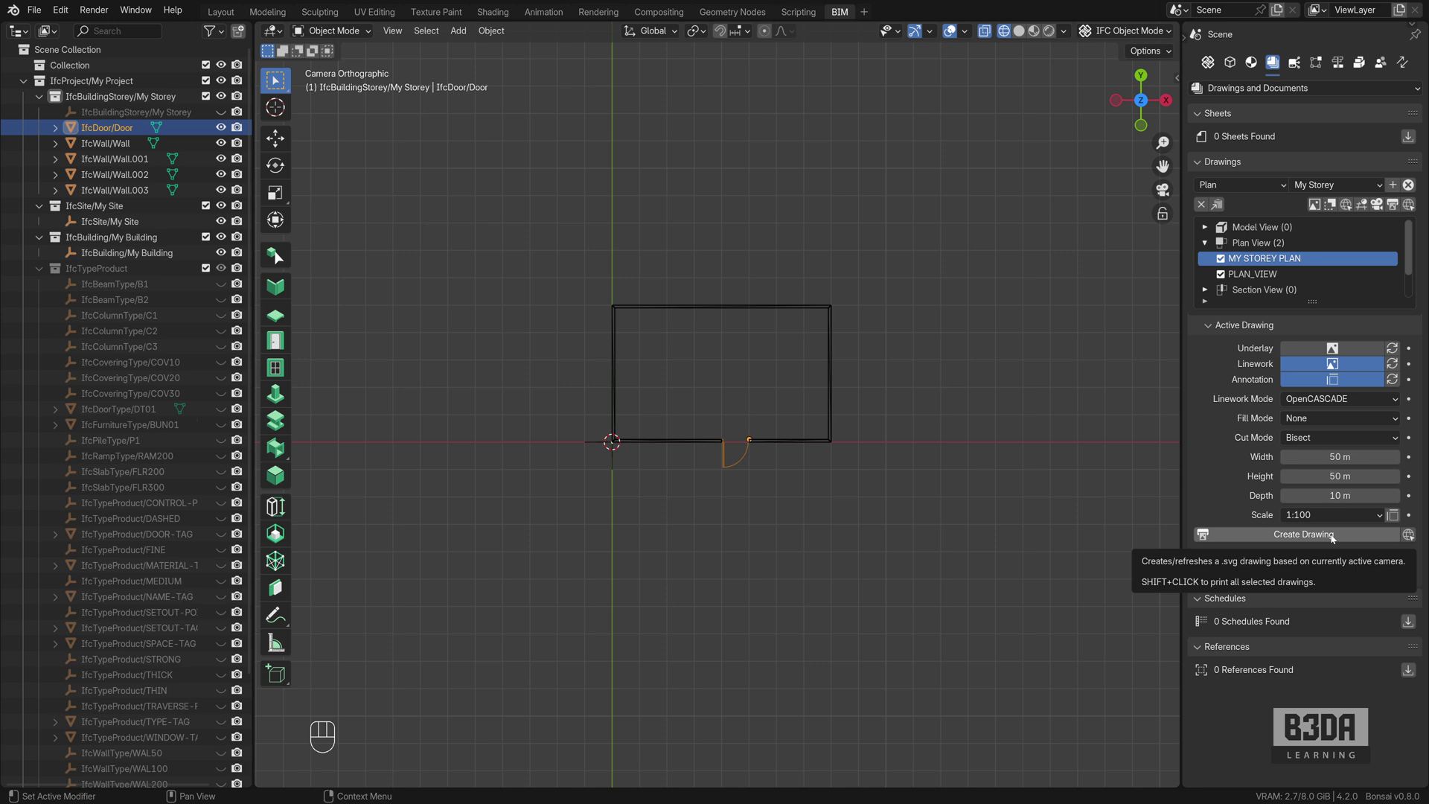
Create the MY STOREY PLAN SVG drawing and zoom in on the room in Inkscape.
click(1331, 535)
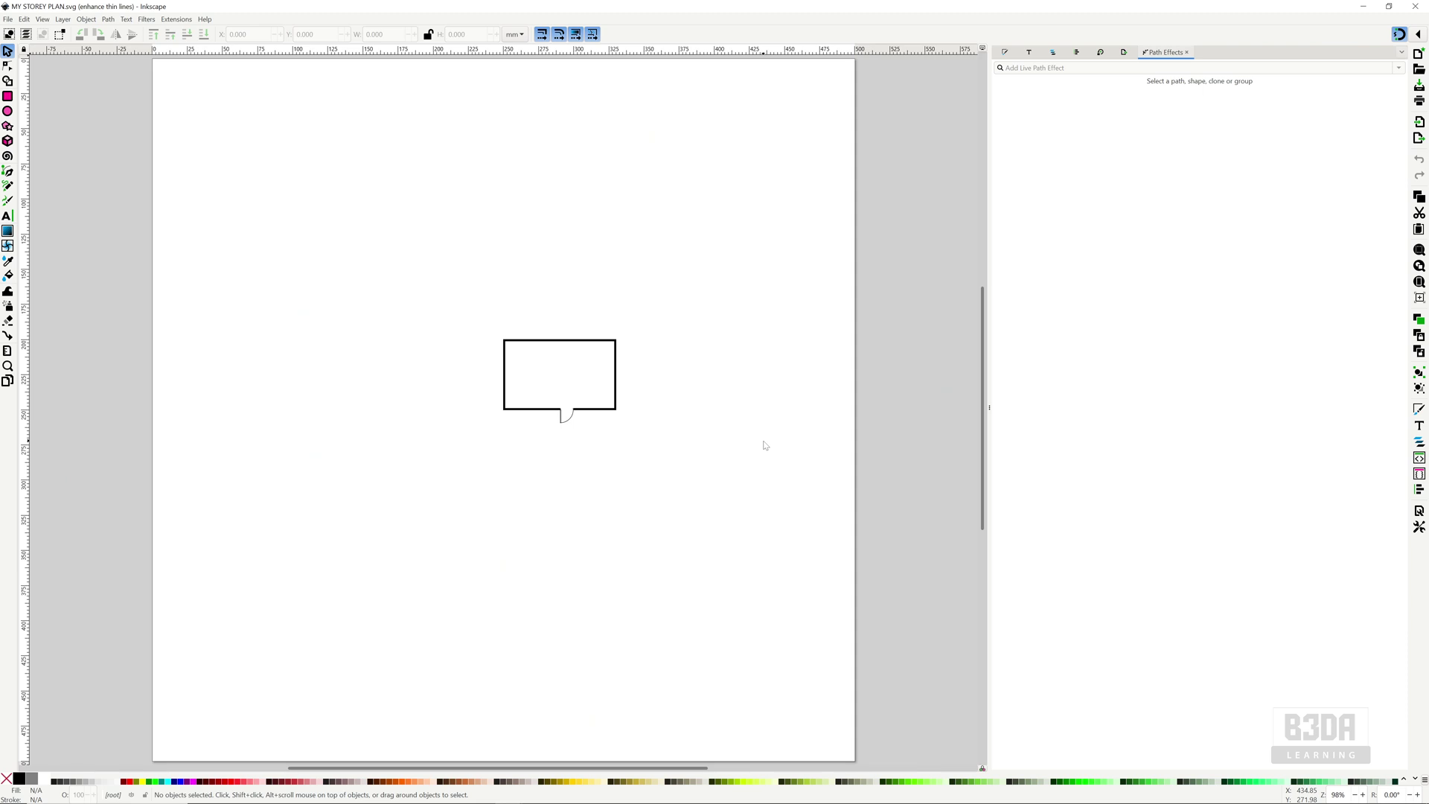
ctrl+scroll(567, 367, up, 4)
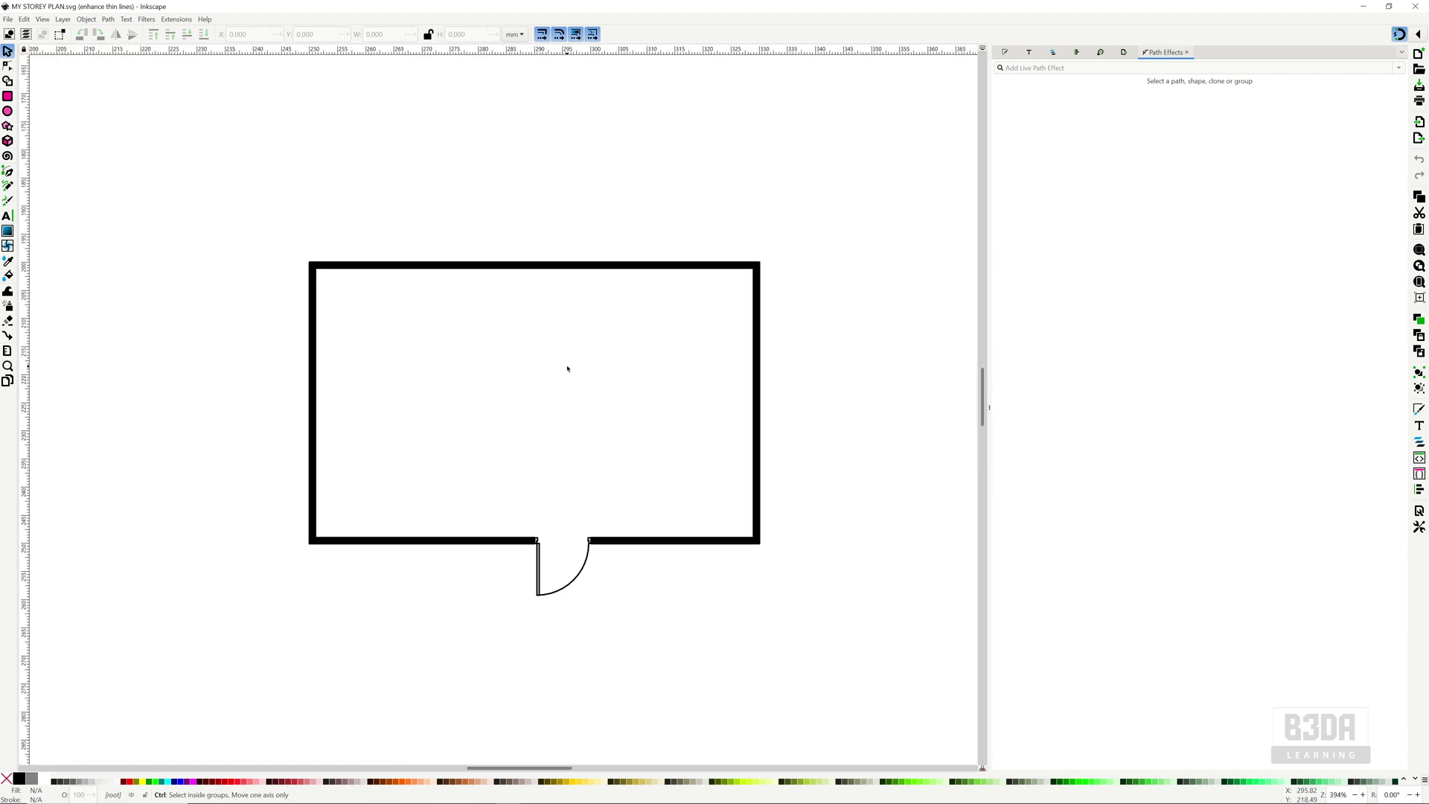
ctrl+scroll(567, 370, up, 1)
ctrl+scroll(568, 382, down, 2)
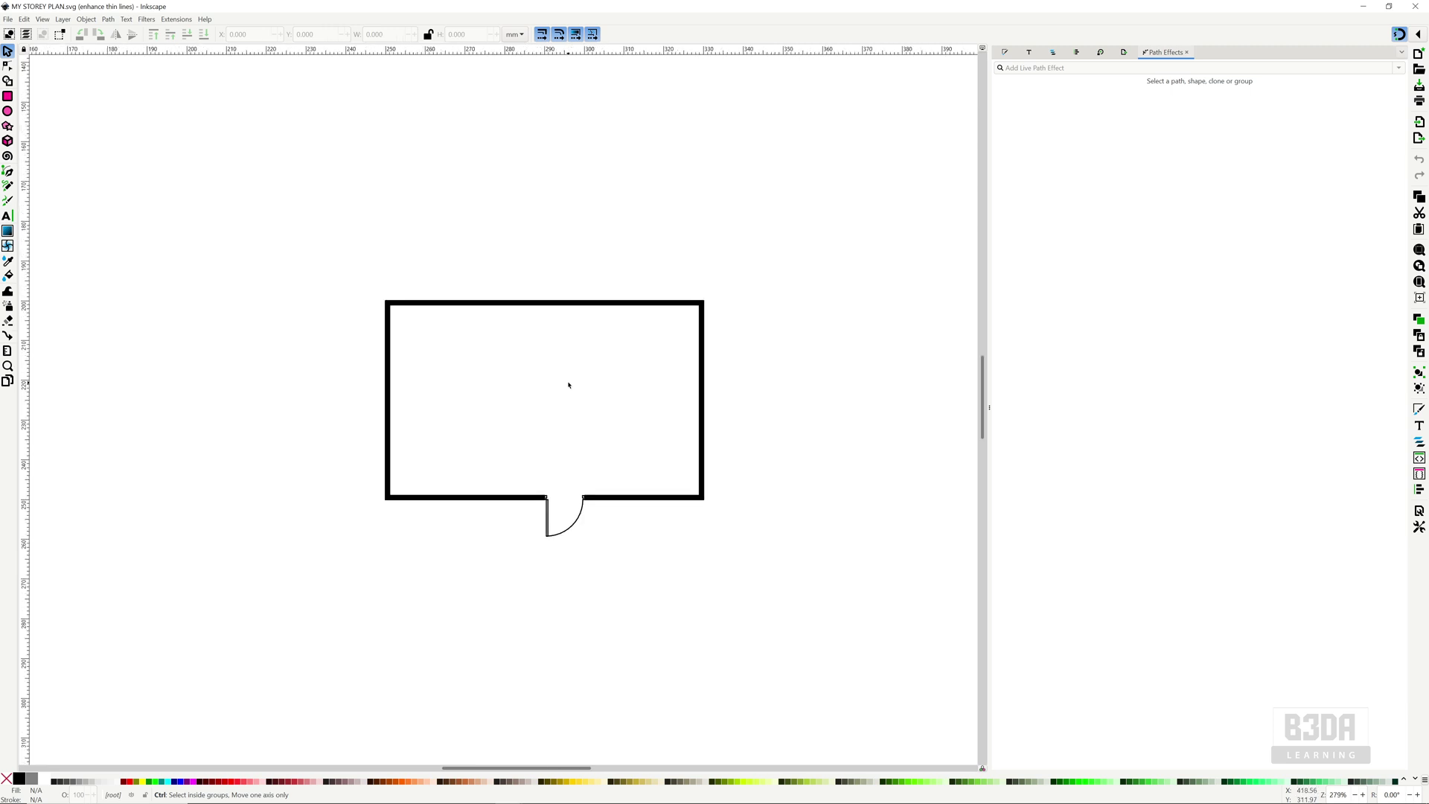
ctrl+scroll(567, 384, up, 1)
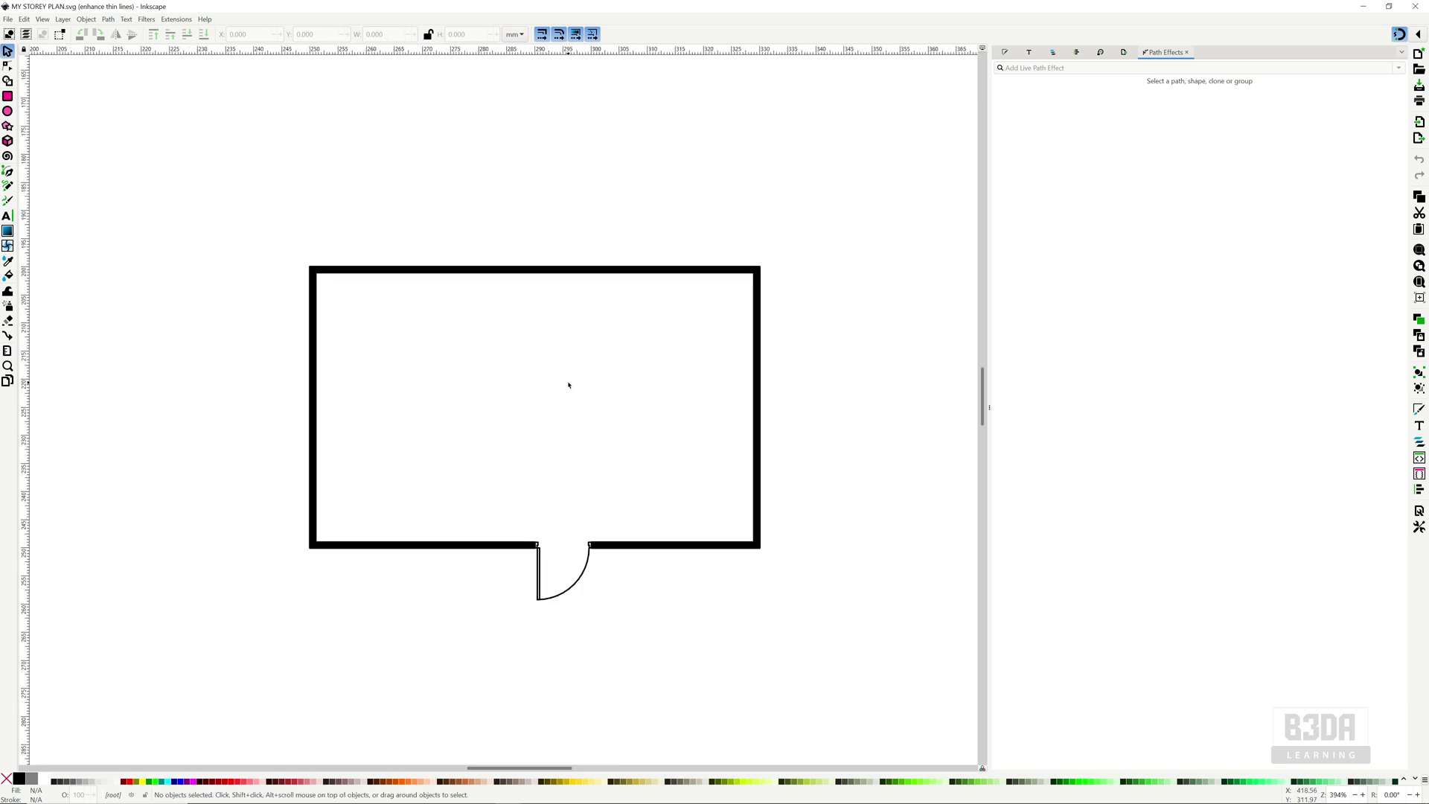